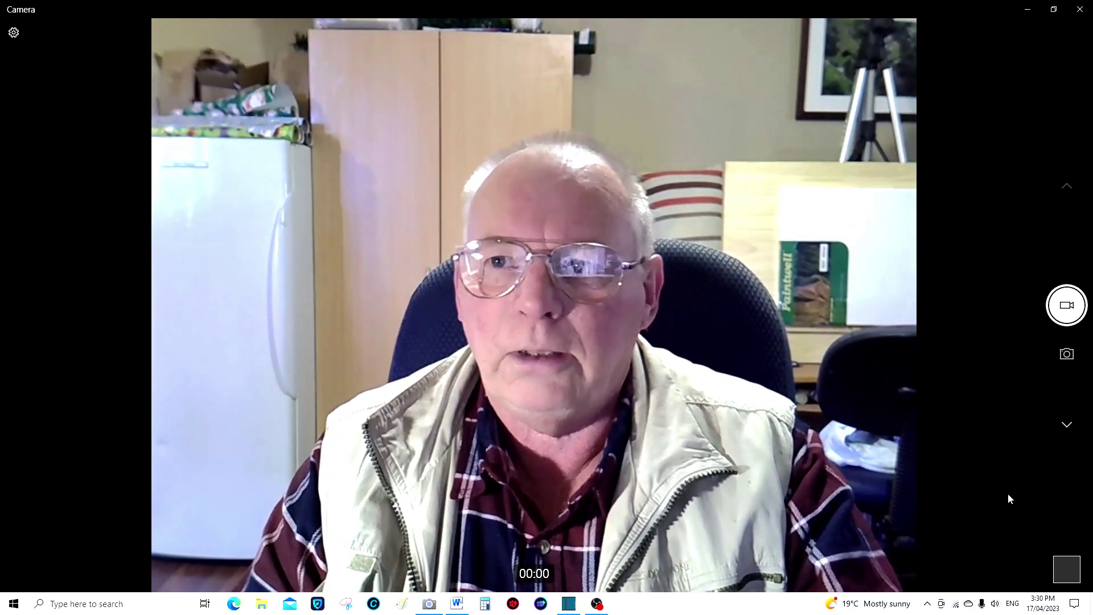
- Restore the full-screen Camera view to a small window and move it to the lower right
click(1054, 15)
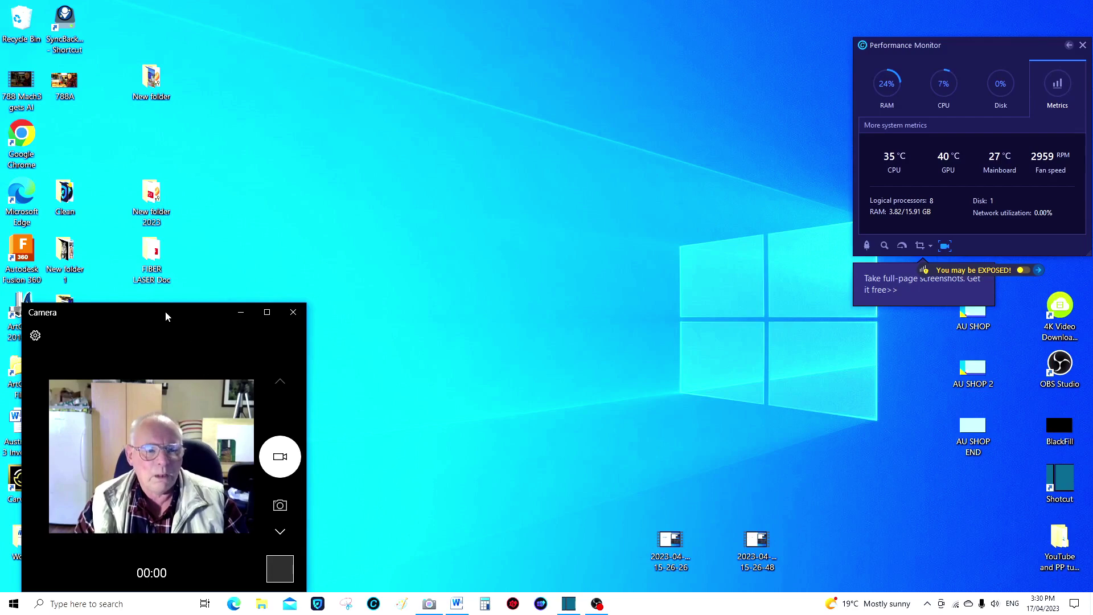
drag(179, 312, 962, 315)
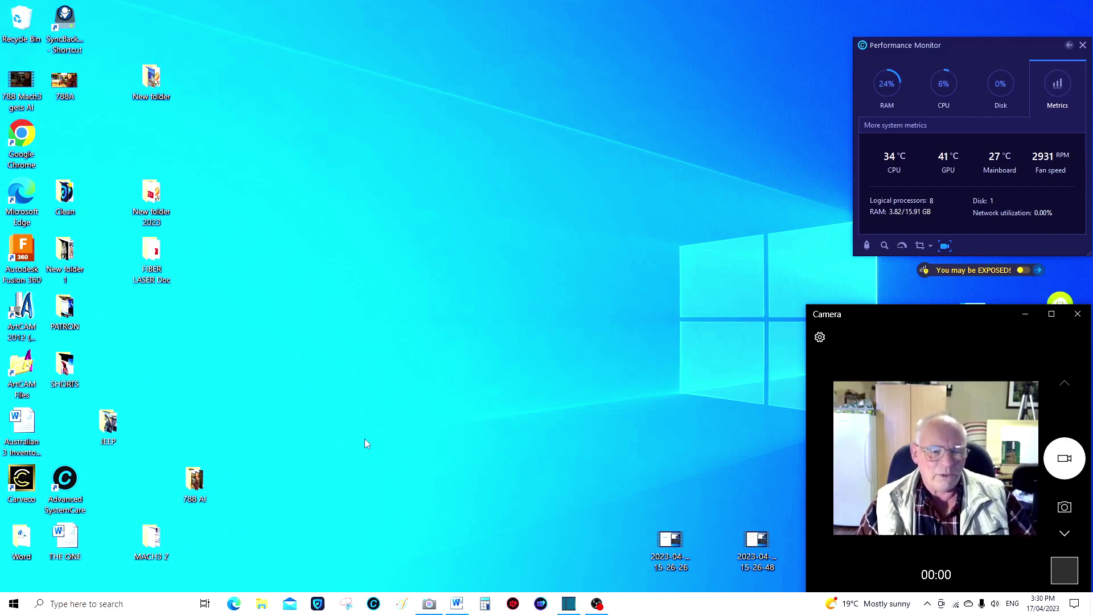
- Restore the Tool Z 0 Complete Word document and select, then deselect, its title line
click(457, 604)
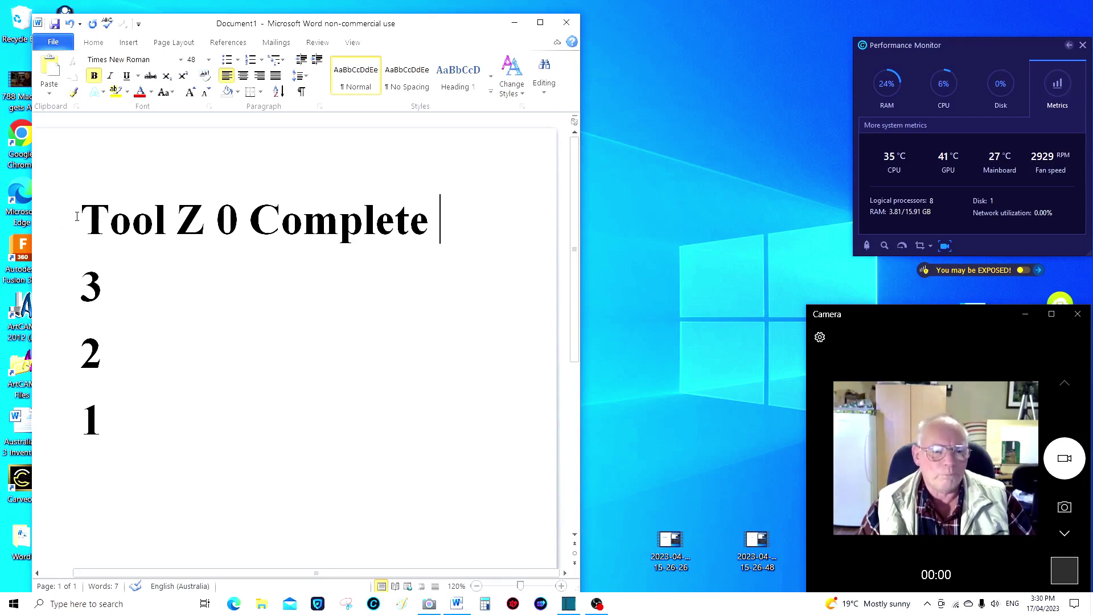
drag(78, 215, 290, 222)
drag(376, 226, 388, 254)
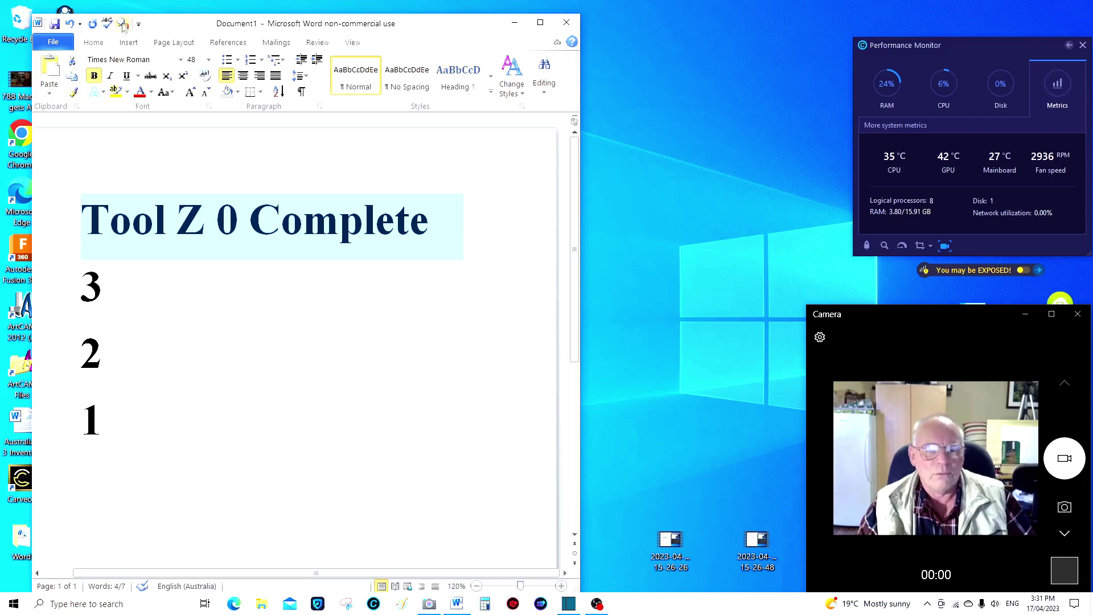
click(297, 376)
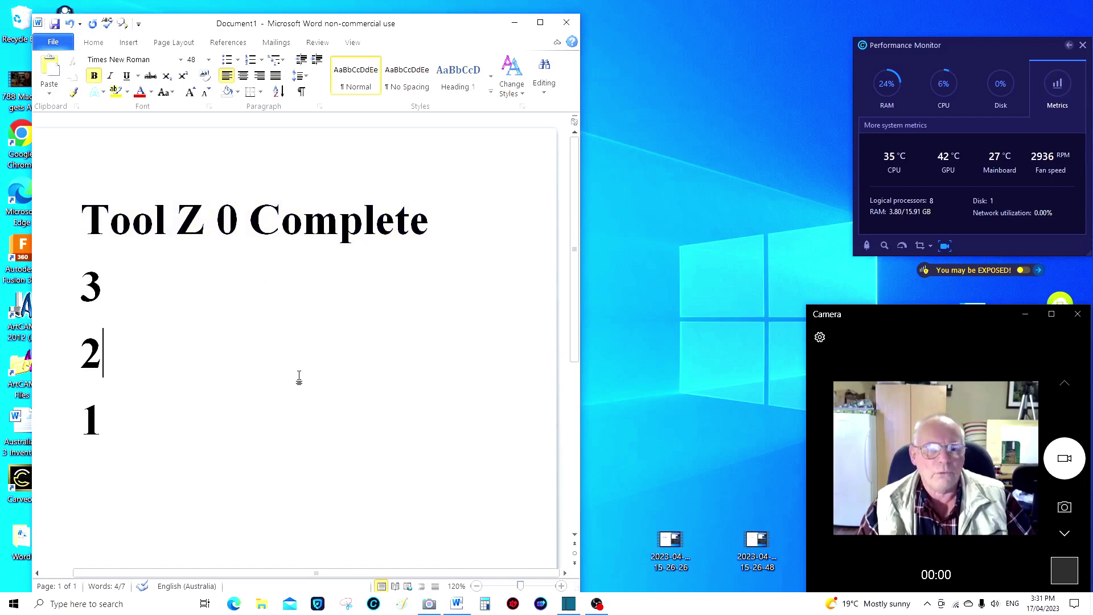
- Select and deselect the 3, 2, 1 countdown lines, then put the cursor after the 1
drag(81, 277, 113, 422)
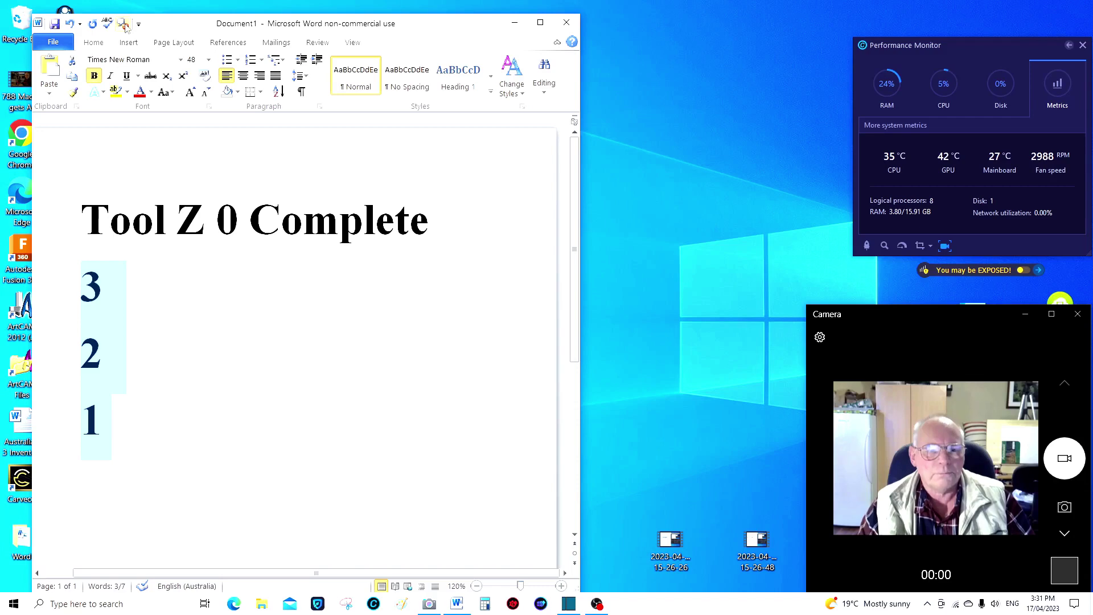
click(230, 336)
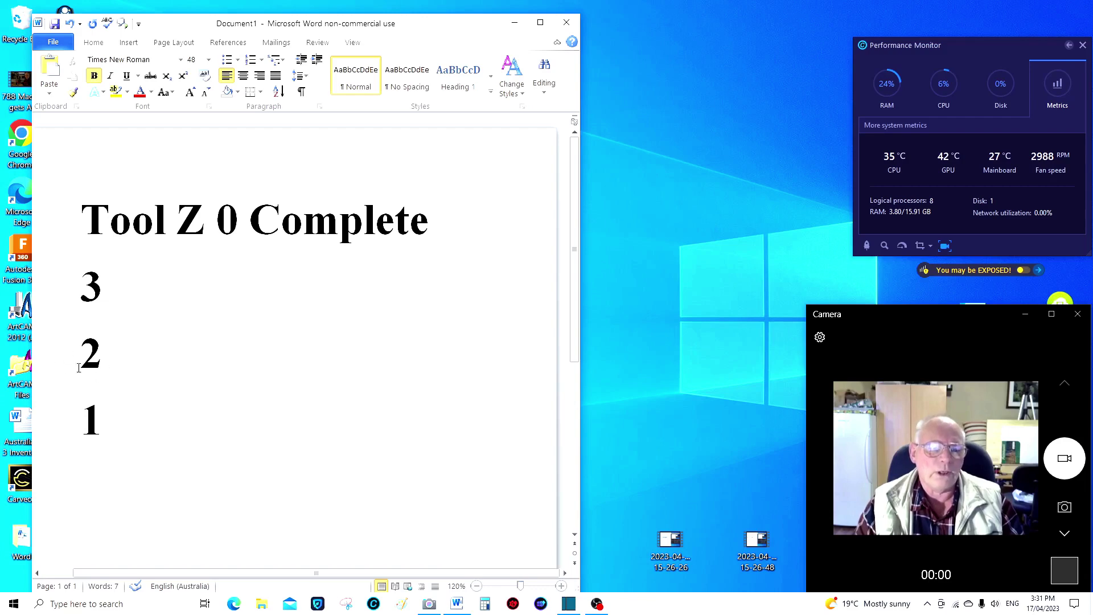
scroll(99, 427, down, 1)
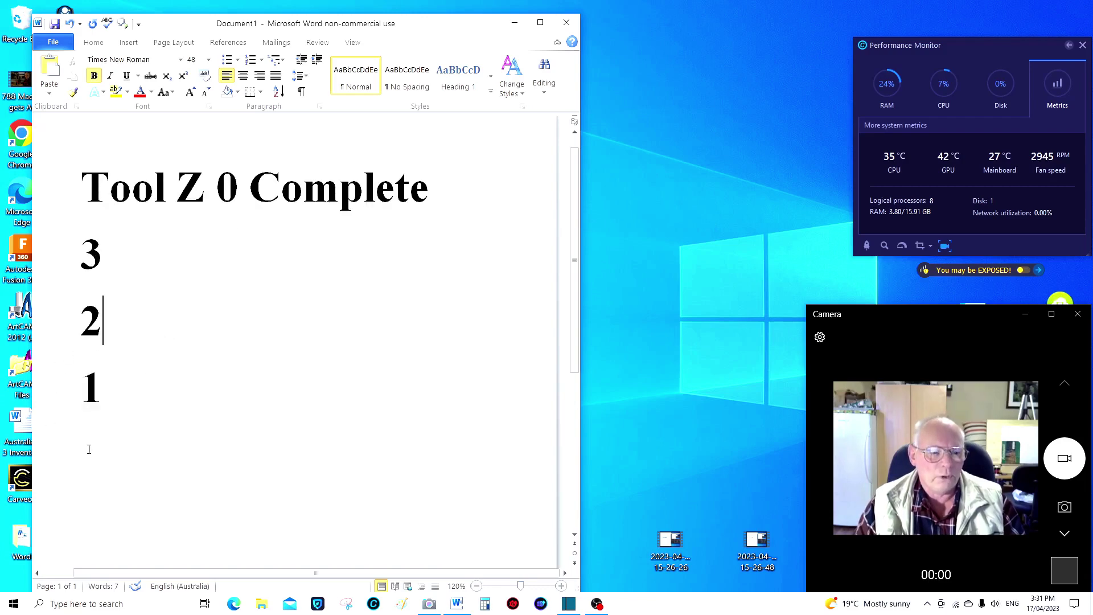
click(104, 401)
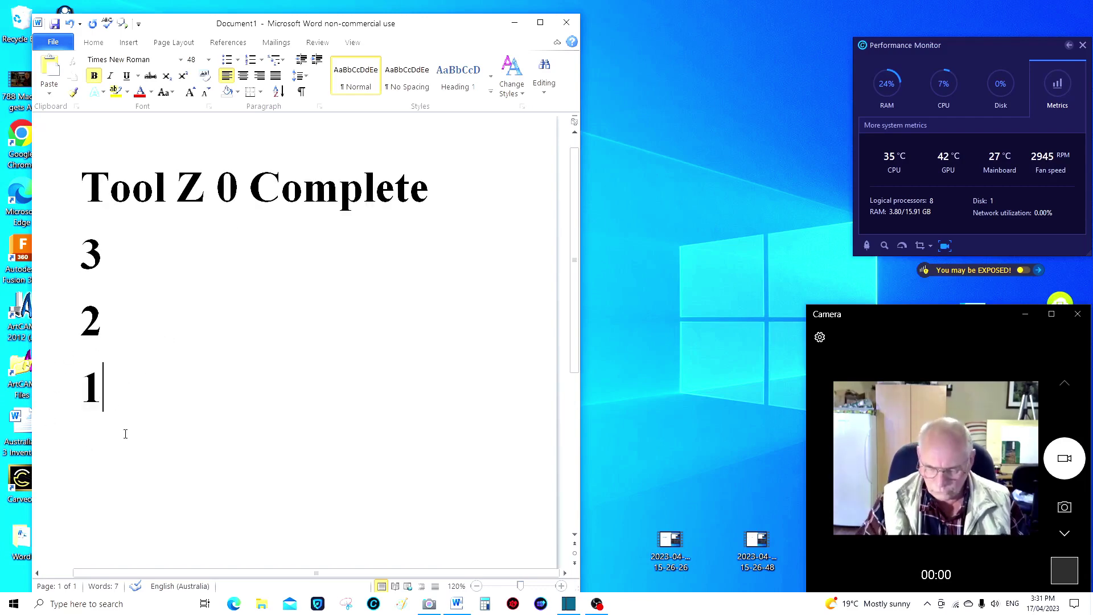
- Add a new '1 2 3' line under the countdown, select the lines, and minimize Word
key(Return)
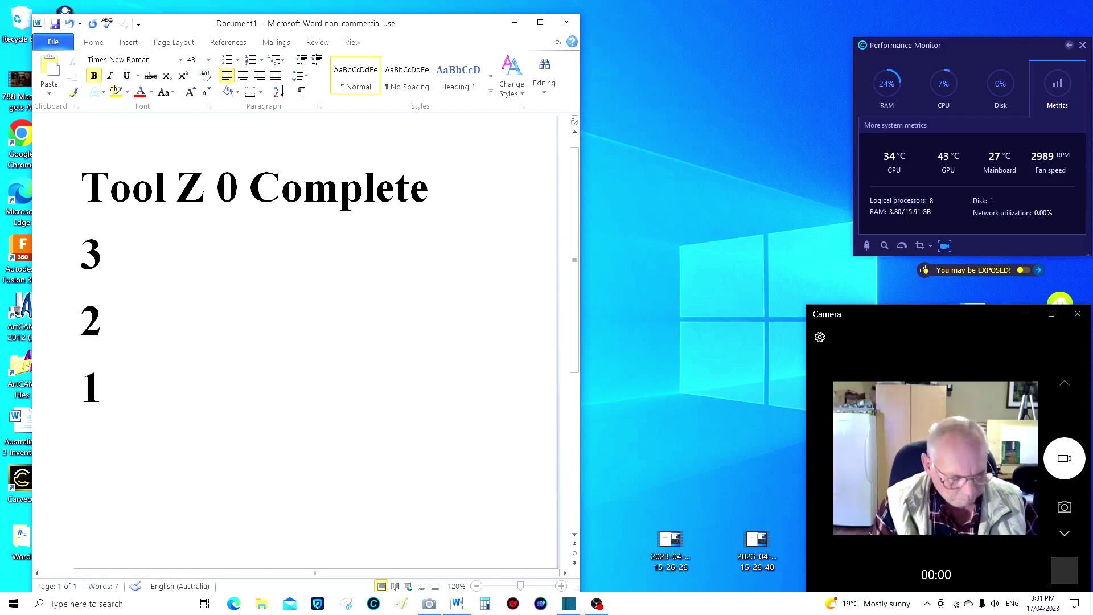
text(1 2 3)
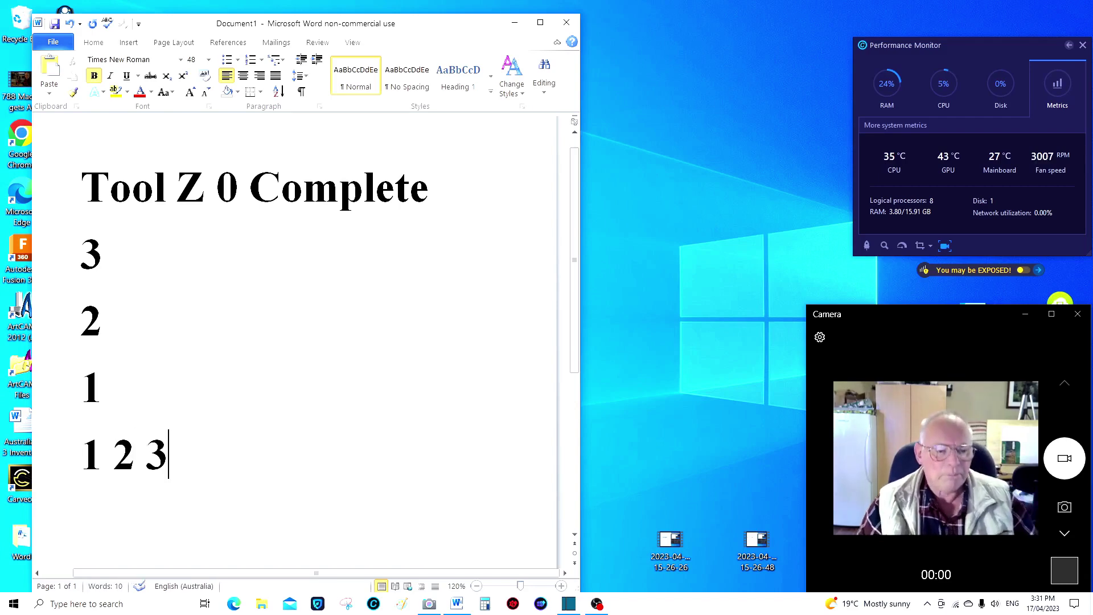
drag(169, 455, 94, 460)
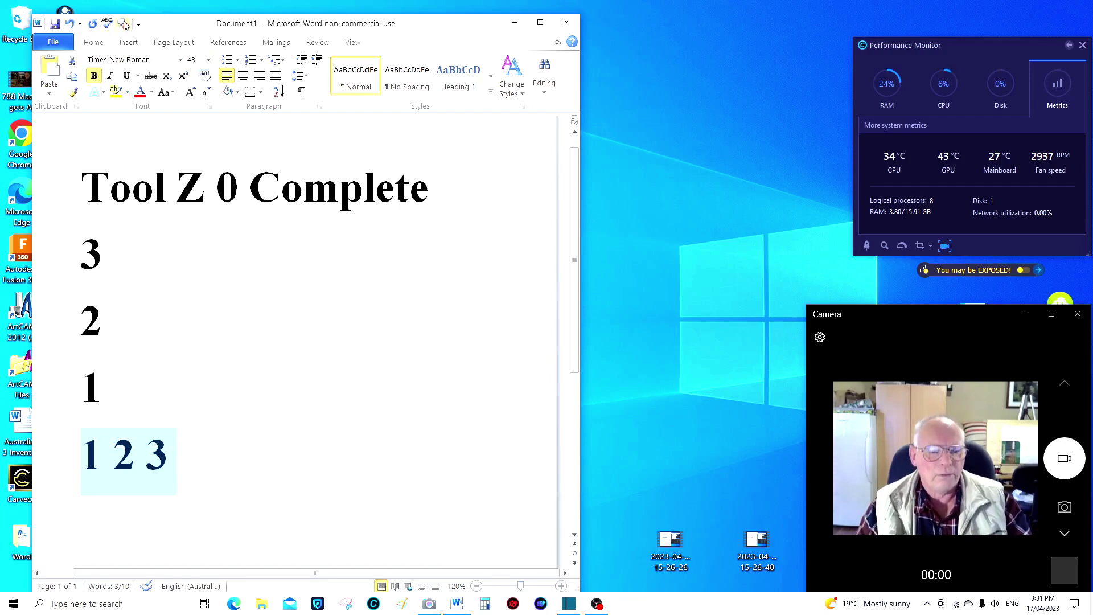
drag(83, 227, 99, 374)
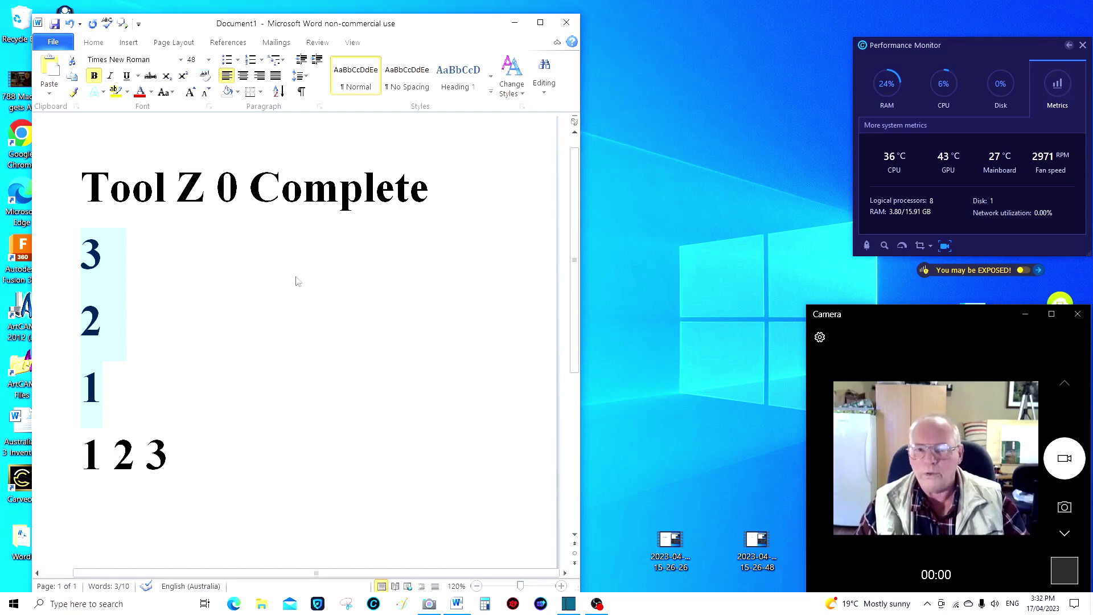
click(514, 27)
- Move the Camera window up and left, and bring the Shotcut project TOOL 0 forward
drag(968, 322, 156, 324)
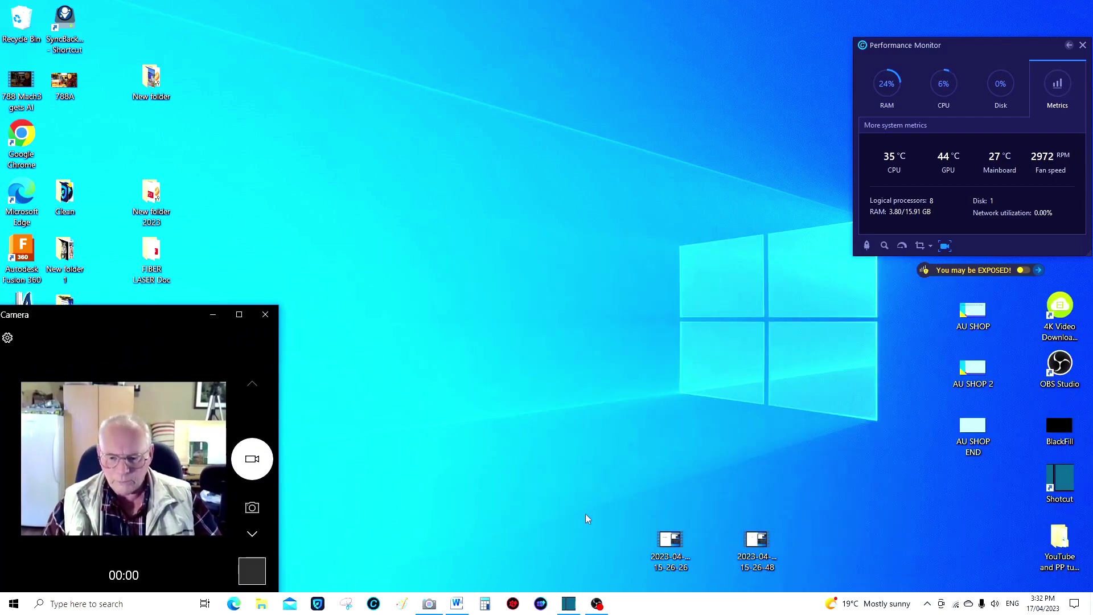
mouse_move(569, 607)
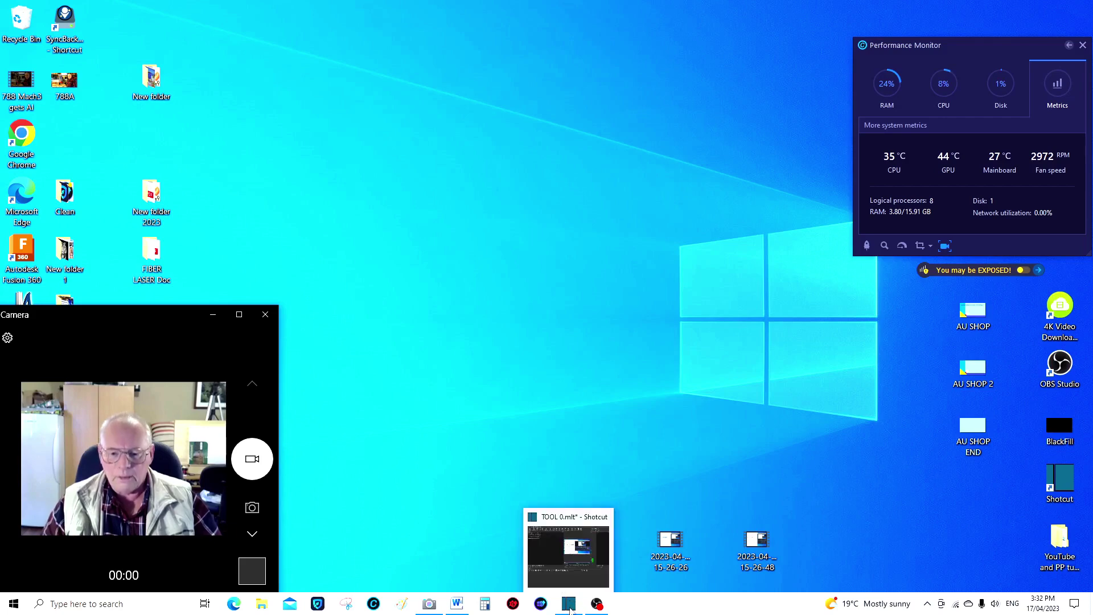
click(569, 607)
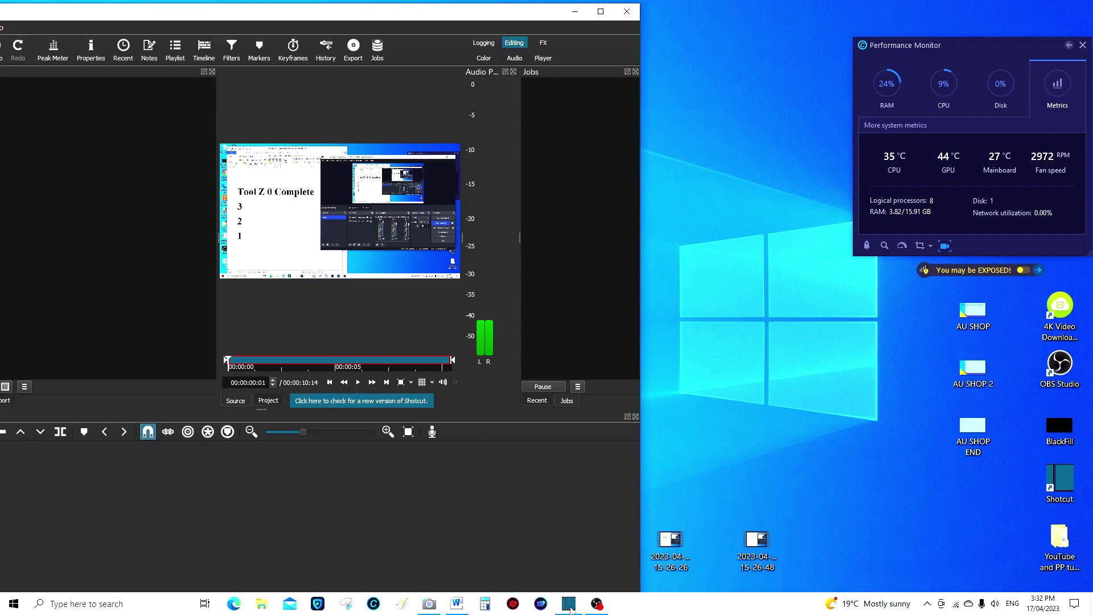
- Maximize Shotcut and scrub the source recording to put the playhead at 00:00:05:21
click(601, 12)
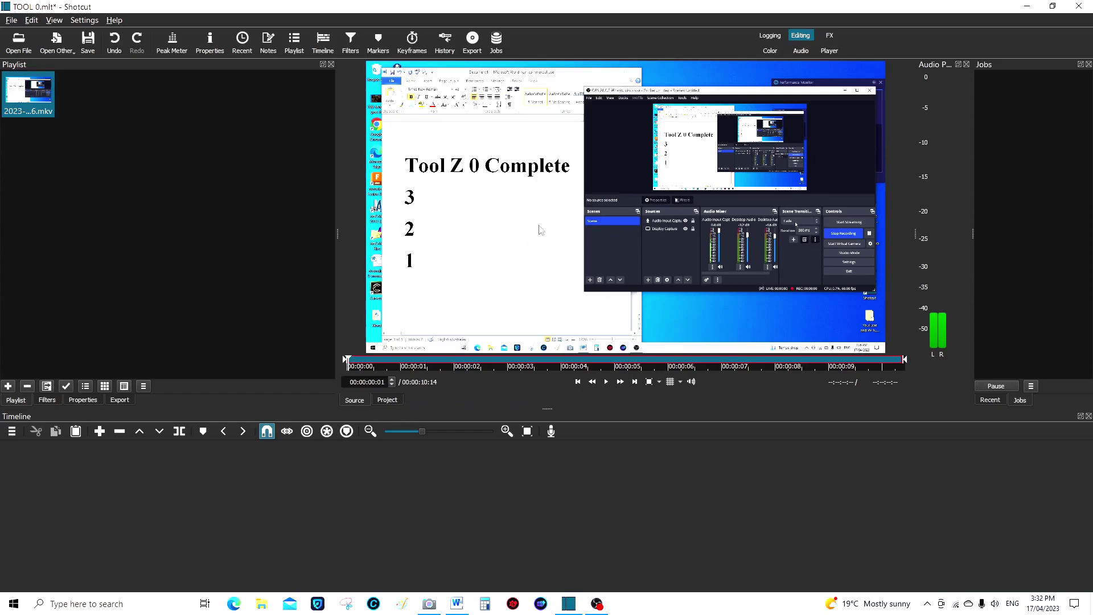
click(606, 382)
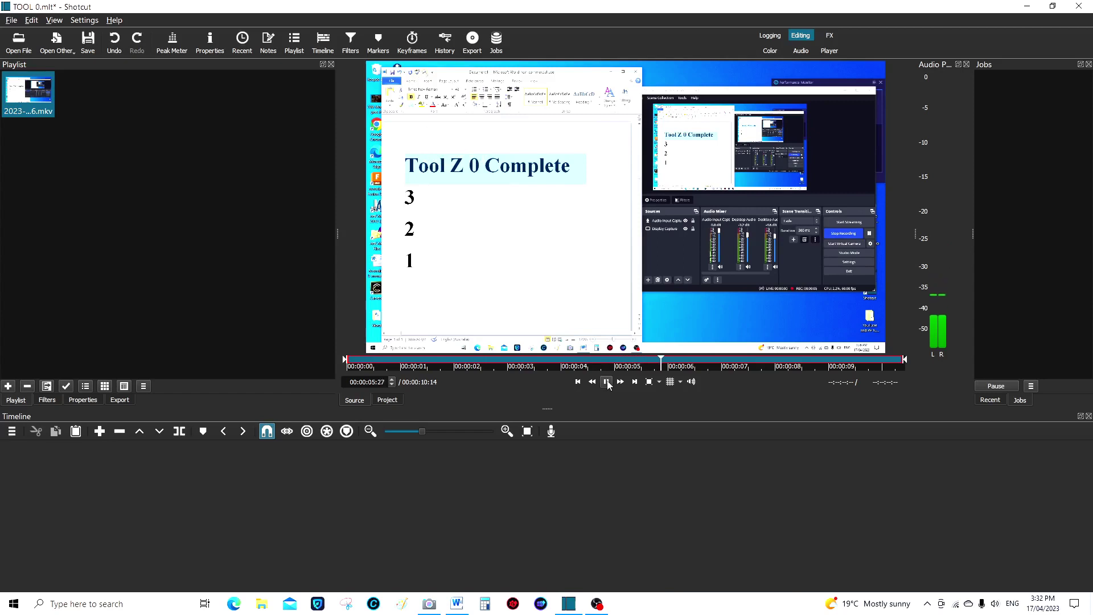
click(608, 386)
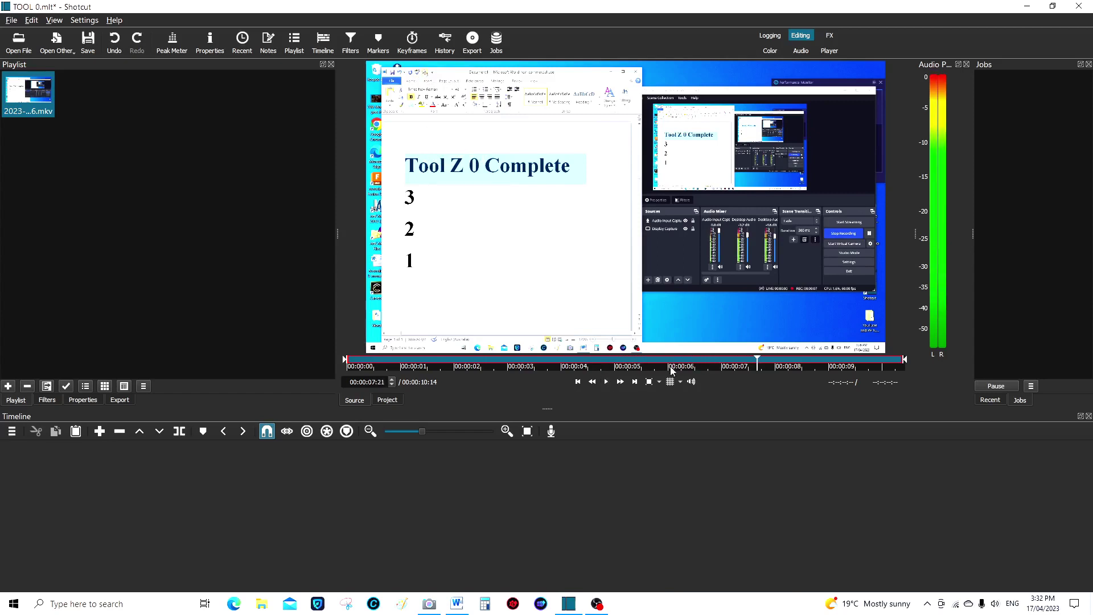
drag(758, 361, 700, 362)
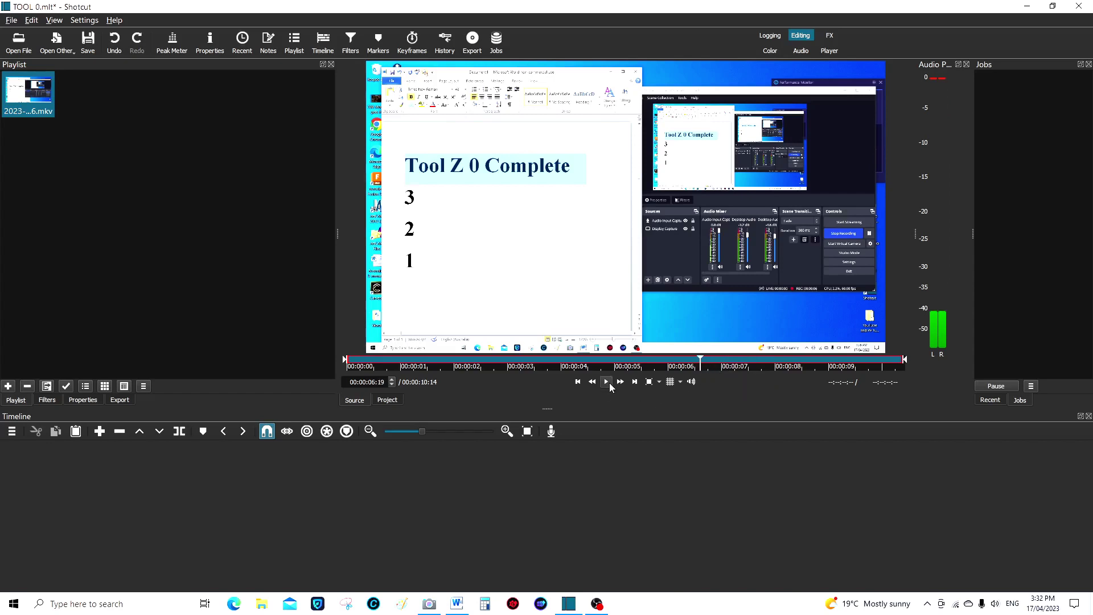
click(607, 385)
click(607, 386)
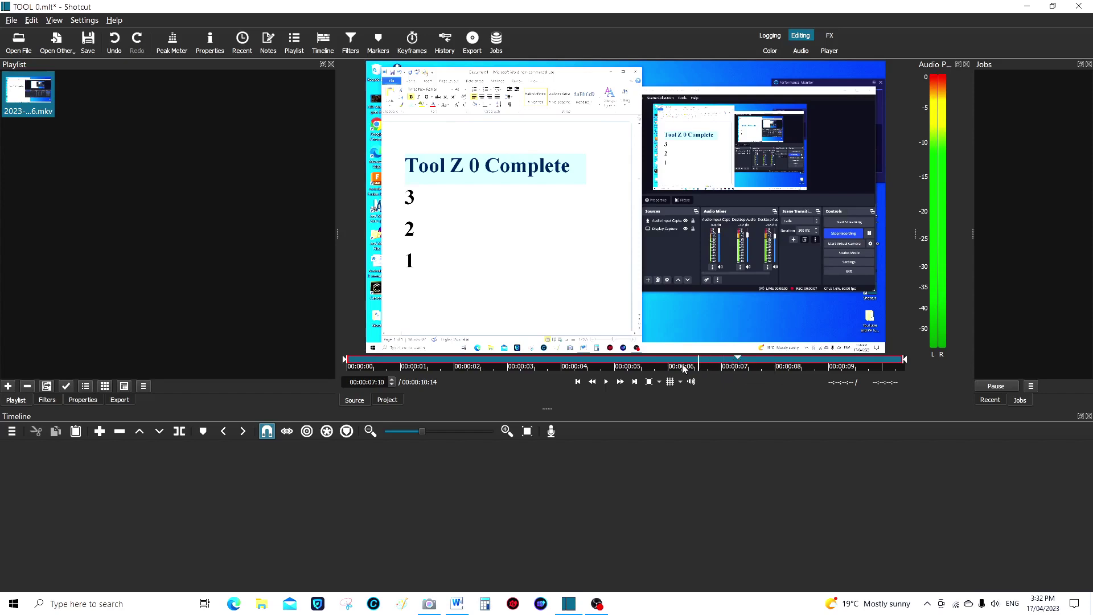
click(654, 371)
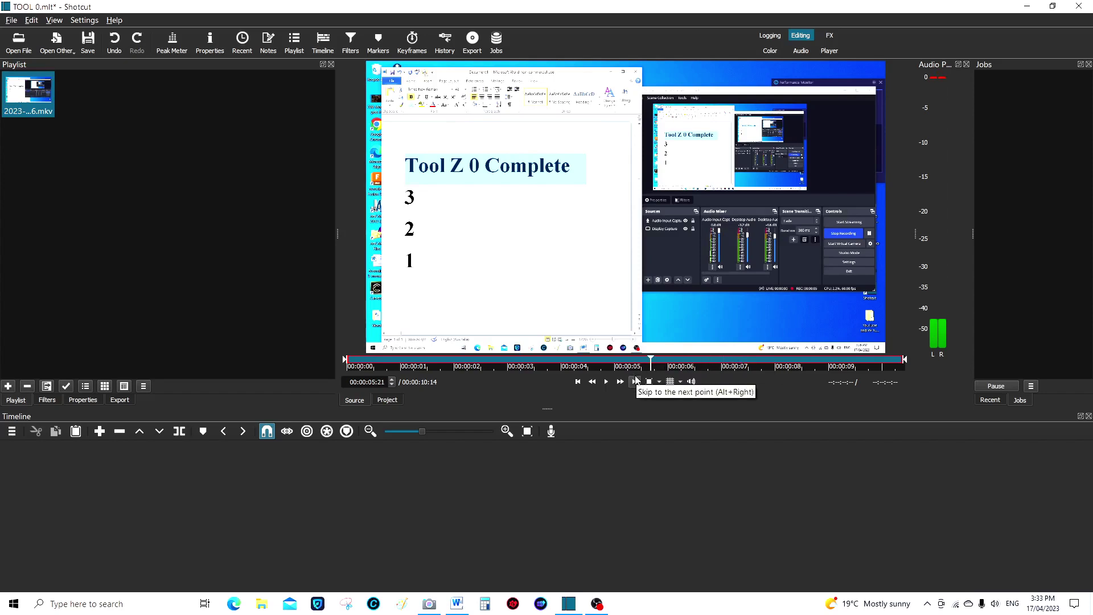
- Set the in point at 00:00:05:21, place the clip on V1, and move the playhead near 00:00:00:17
key(i)
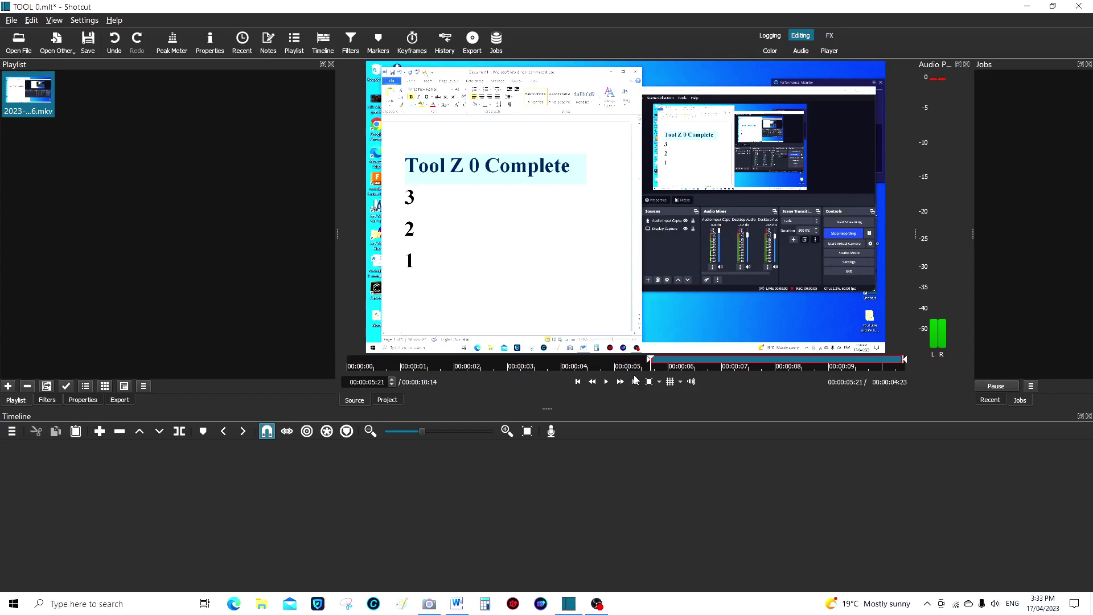
drag(666, 218, 88, 471)
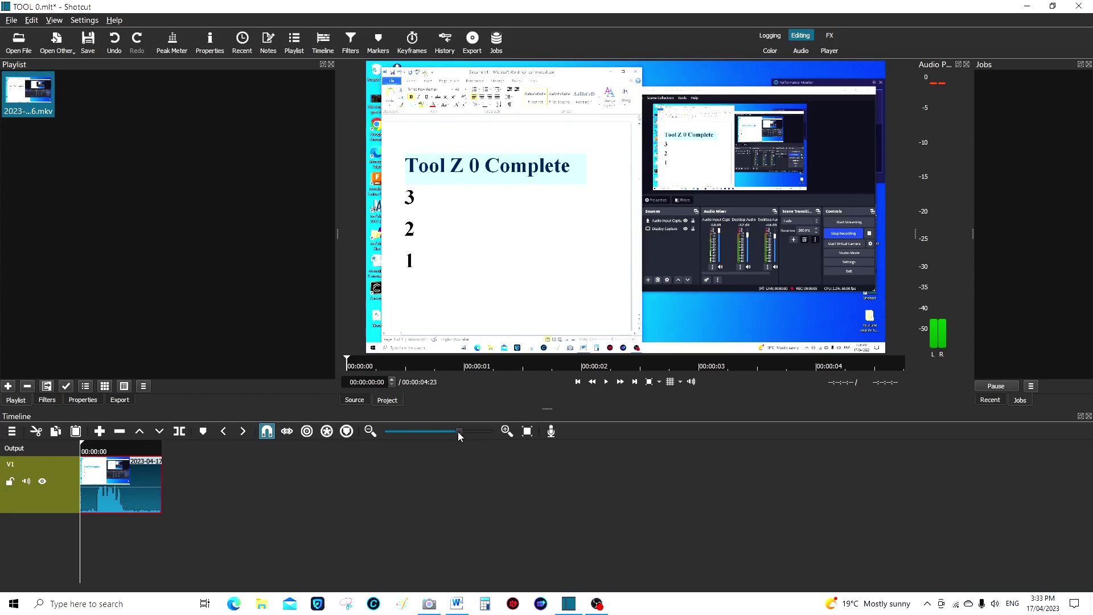
drag(456, 432, 456, 432)
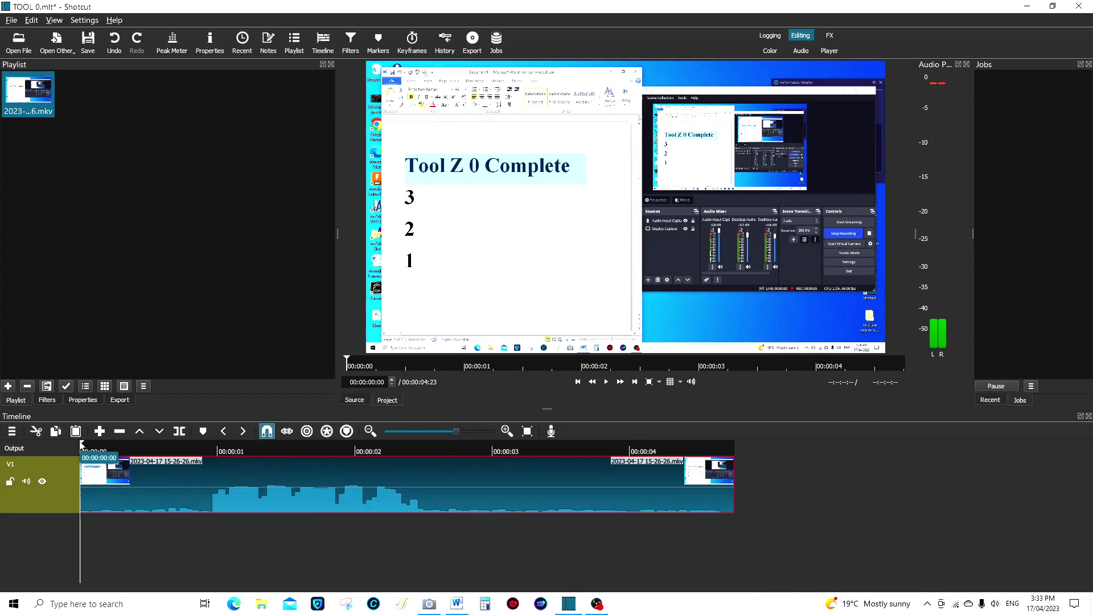
drag(82, 445, 158, 455)
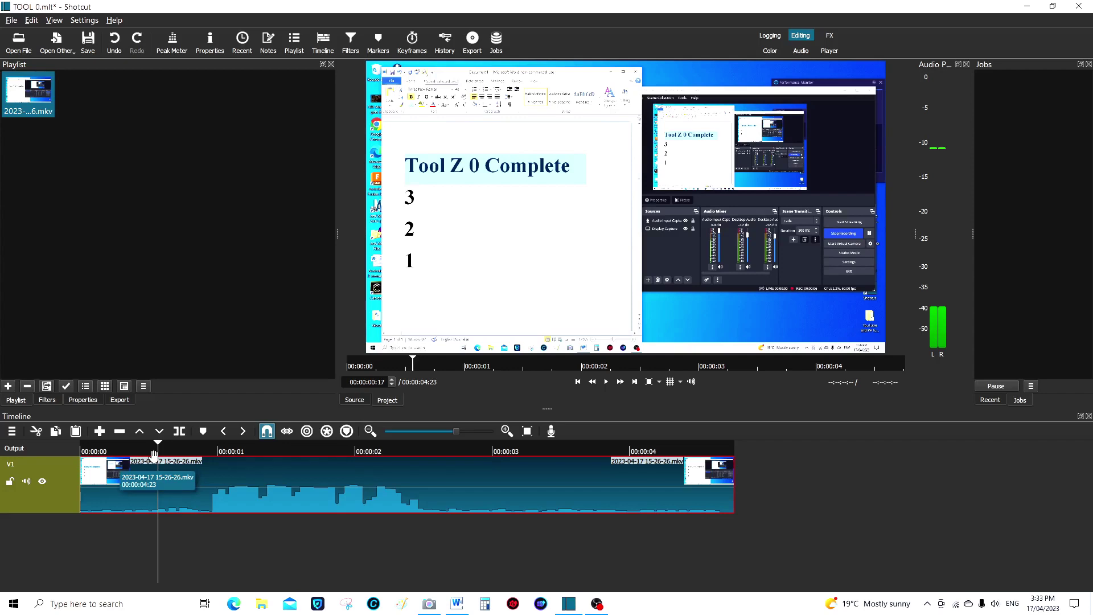
- Split the clip at 00:00:00:17 and delete the opening piece so it starts at zero
key(s)
click(119, 494)
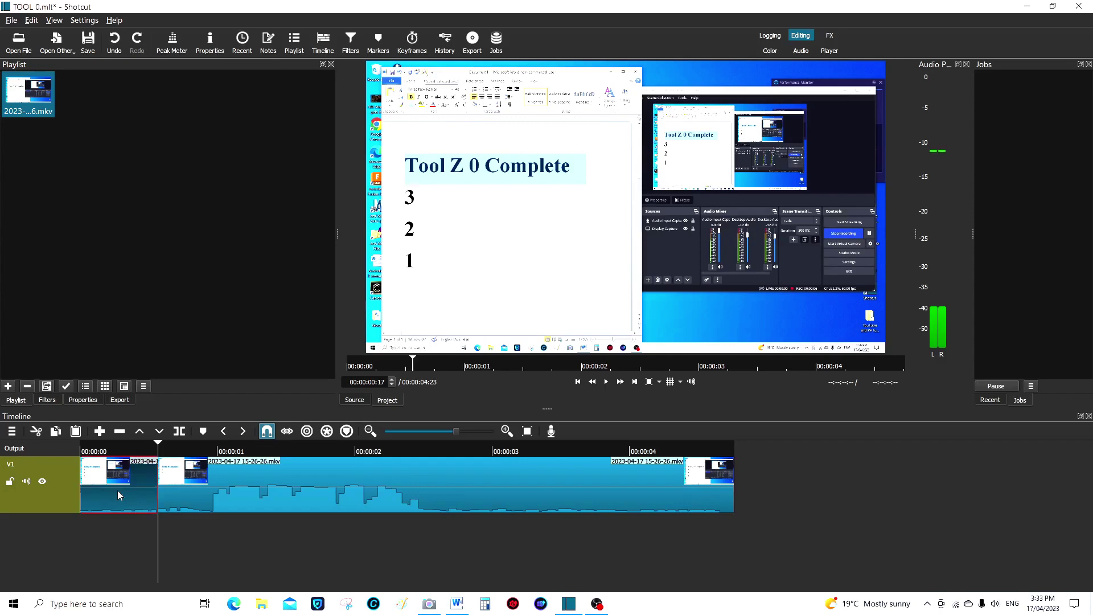
key(Delete)
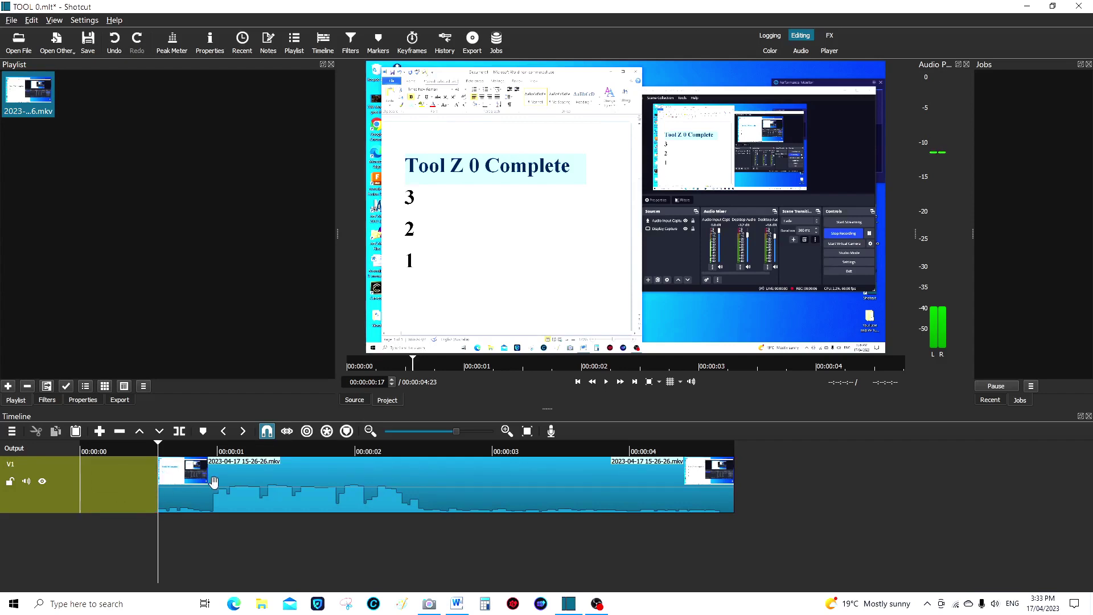
drag(159, 481, 83, 489)
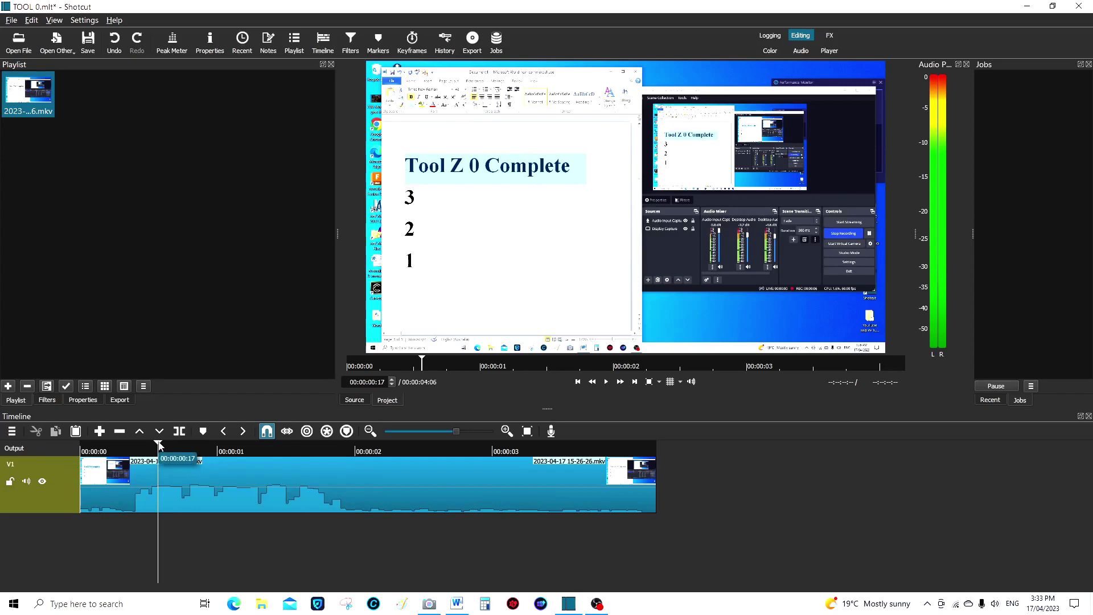
- Delete the trailing piece after 00:00:02:08 and return the playhead to the start
key(space)
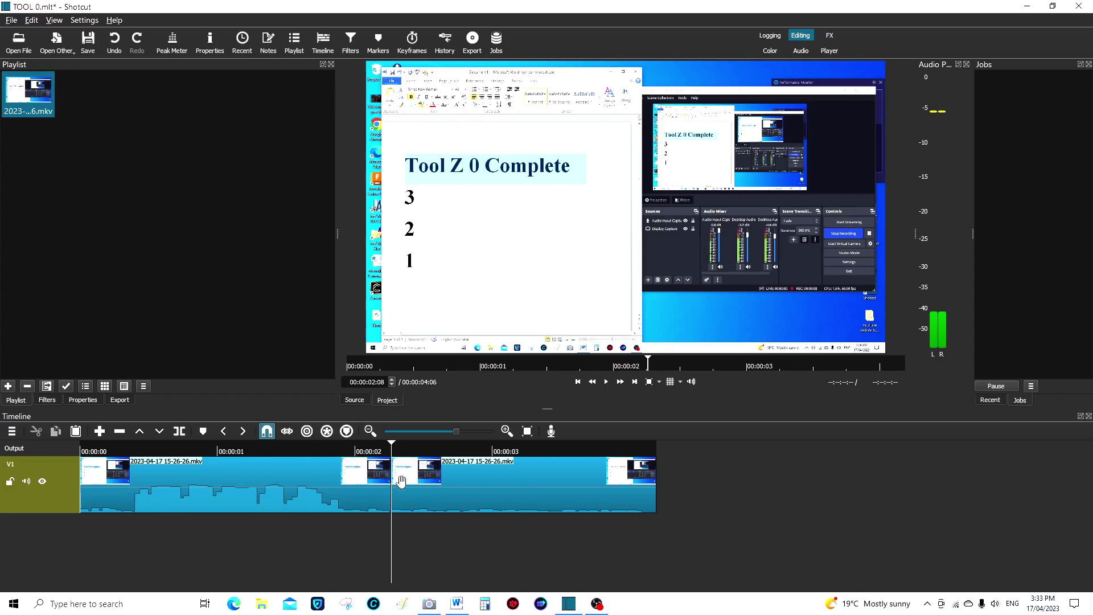
click(459, 492)
key(Delete)
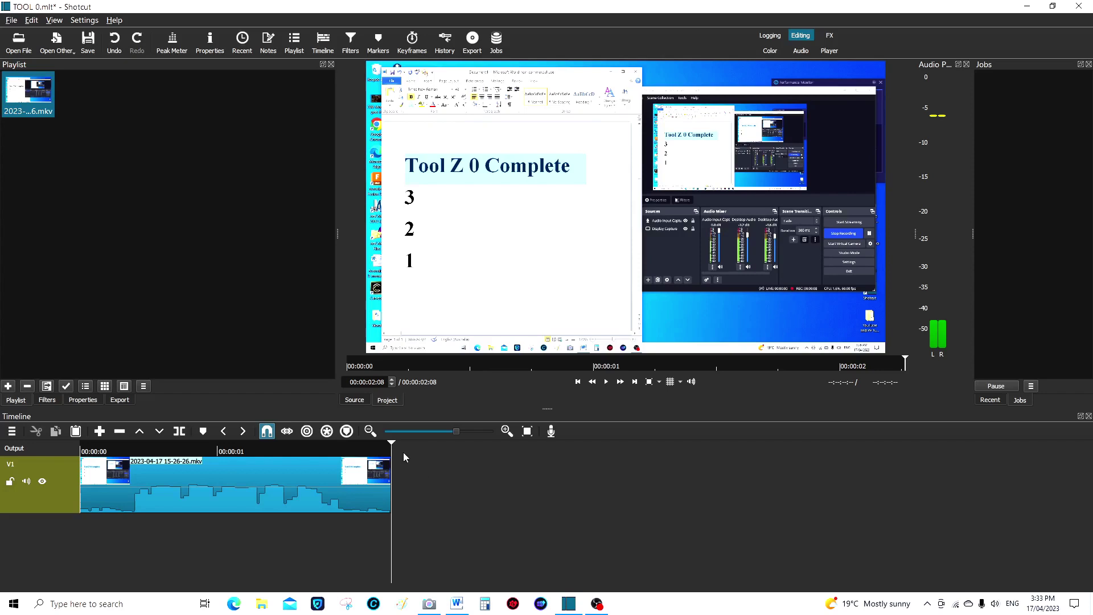
drag(393, 446, 80, 446)
click(606, 382)
click(472, 42)
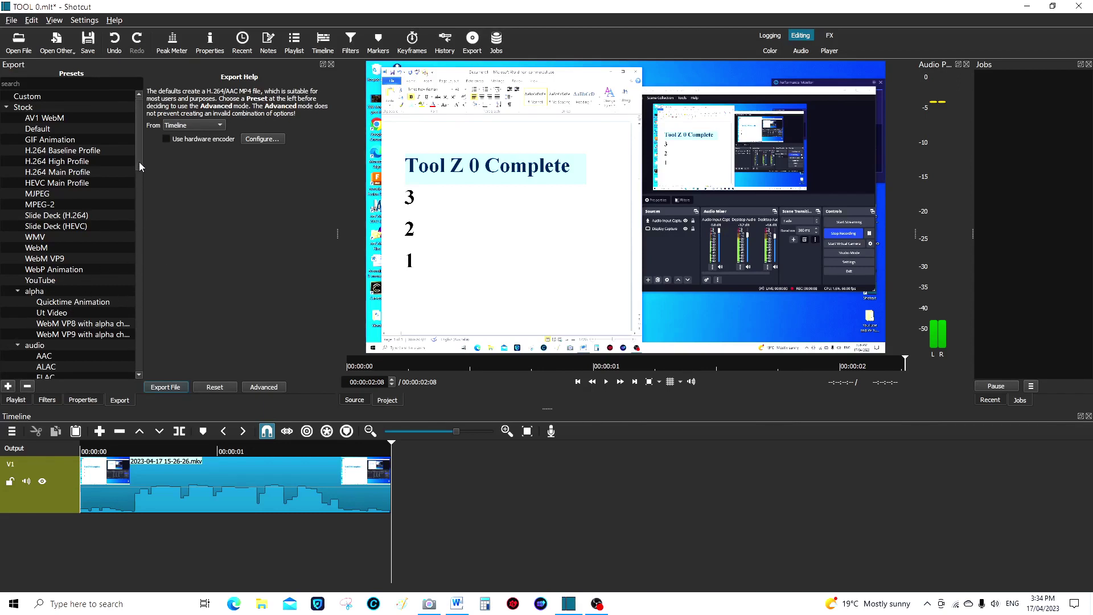
- Choose the audio-only WAV preset from the audio group of the export presets
drag(138, 163, 129, 183)
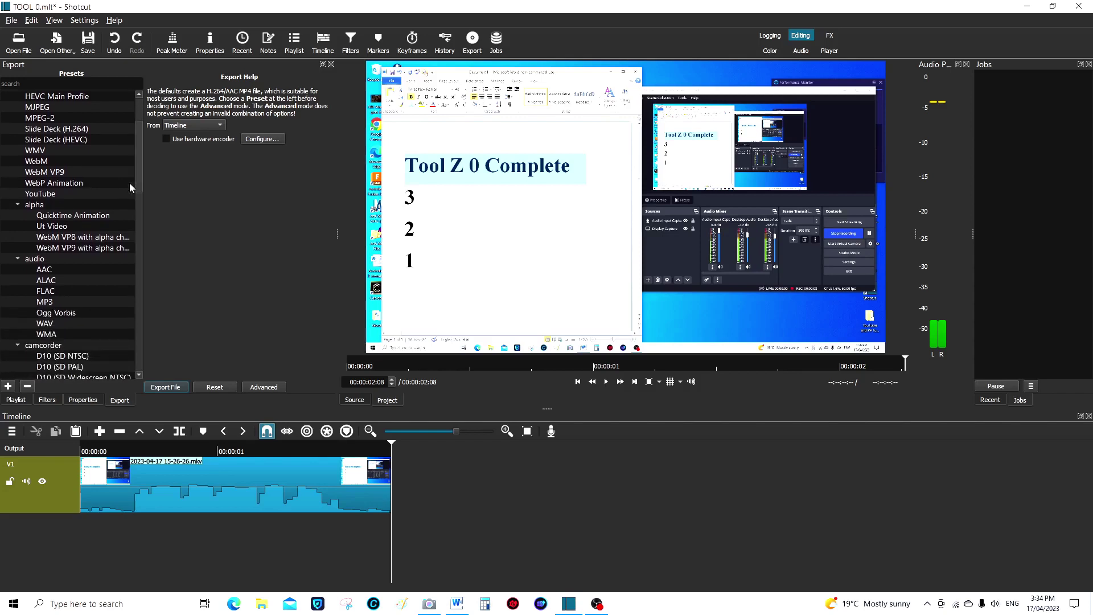
click(49, 324)
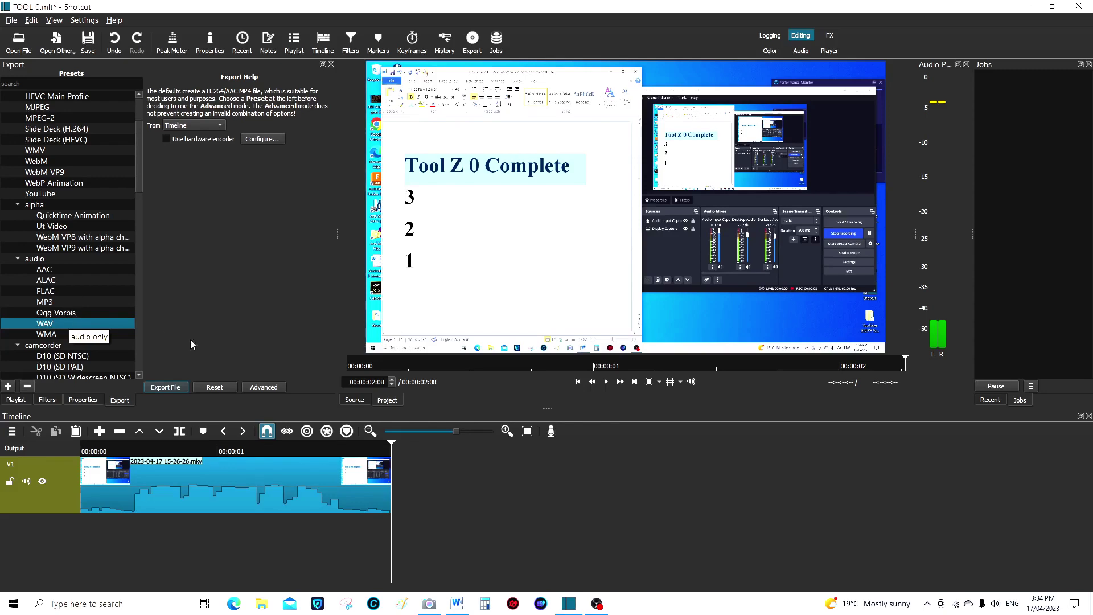
- Export the timeline to the Desktop as the WAV file TOOL 0 and save the project
click(166, 387)
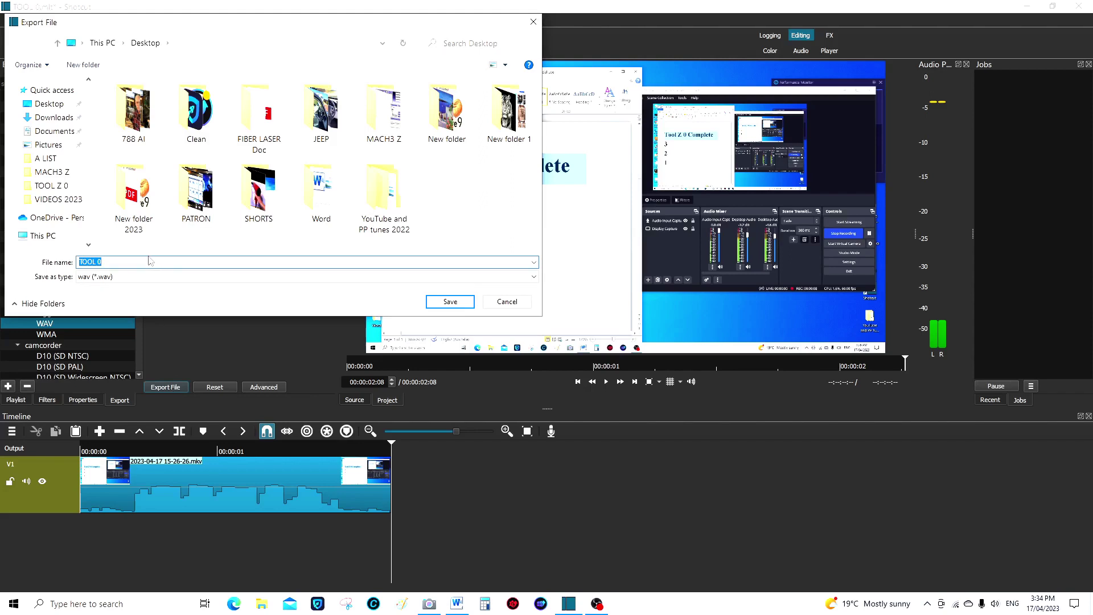
click(42, 105)
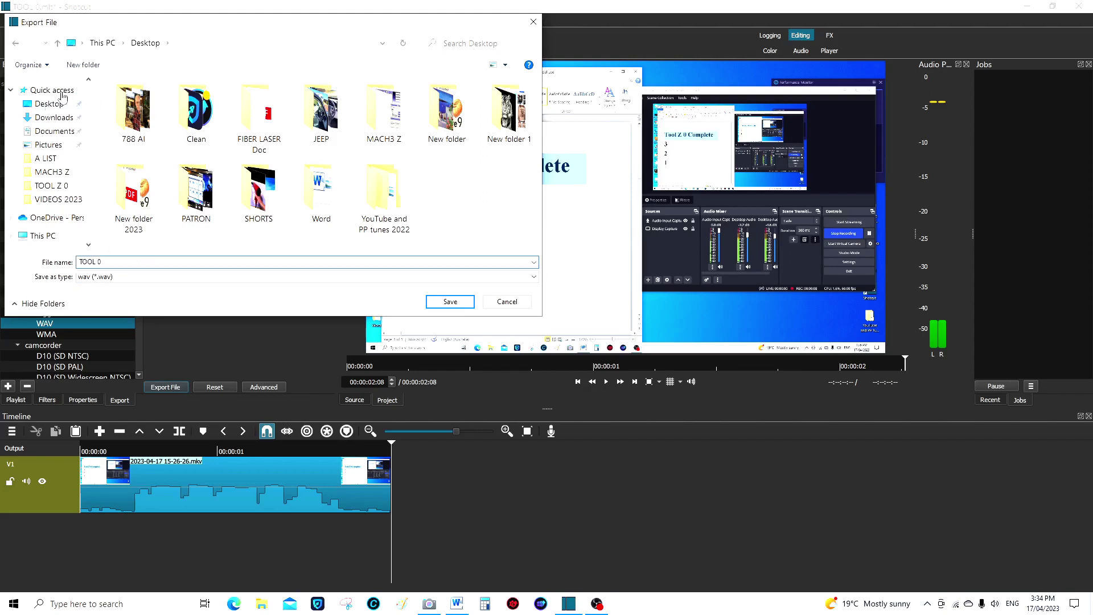
click(450, 301)
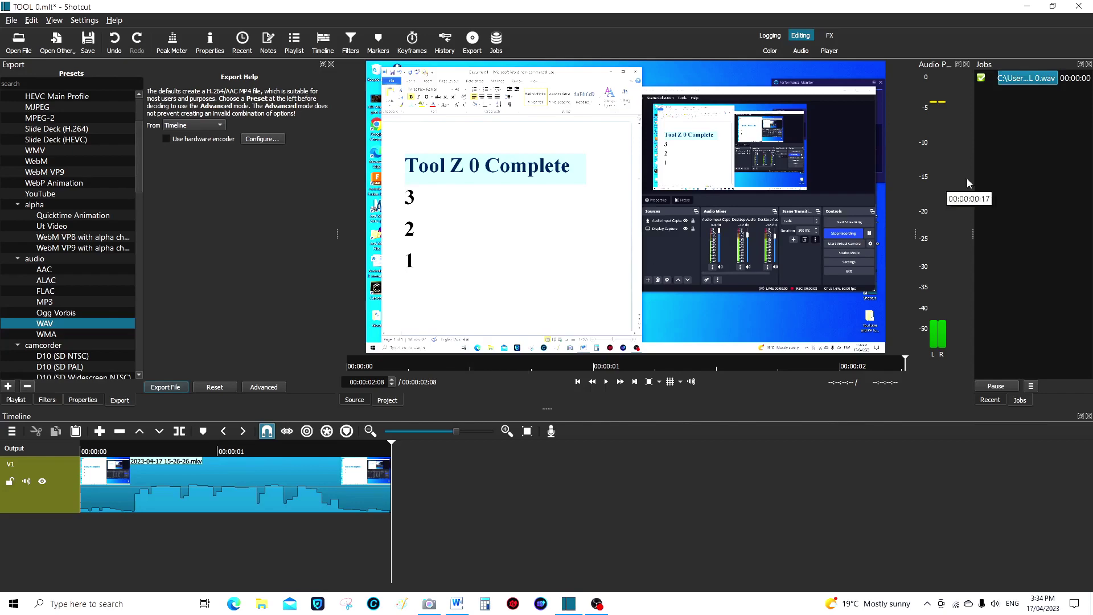
click(89, 42)
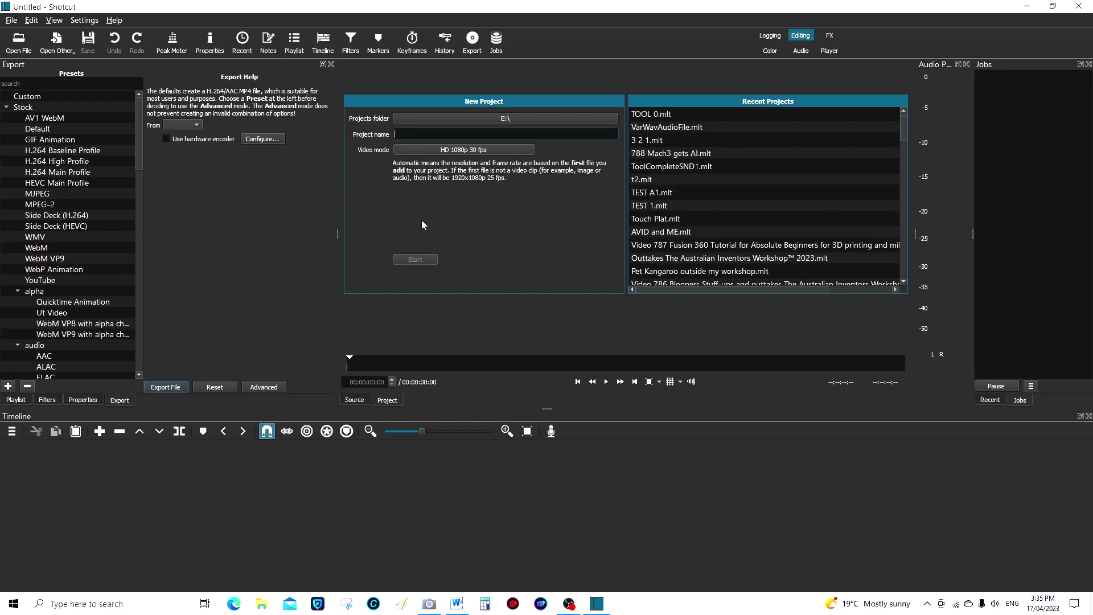
- Create a new project named 123X and show the Playlist panel
text(123X)
click(426, 260)
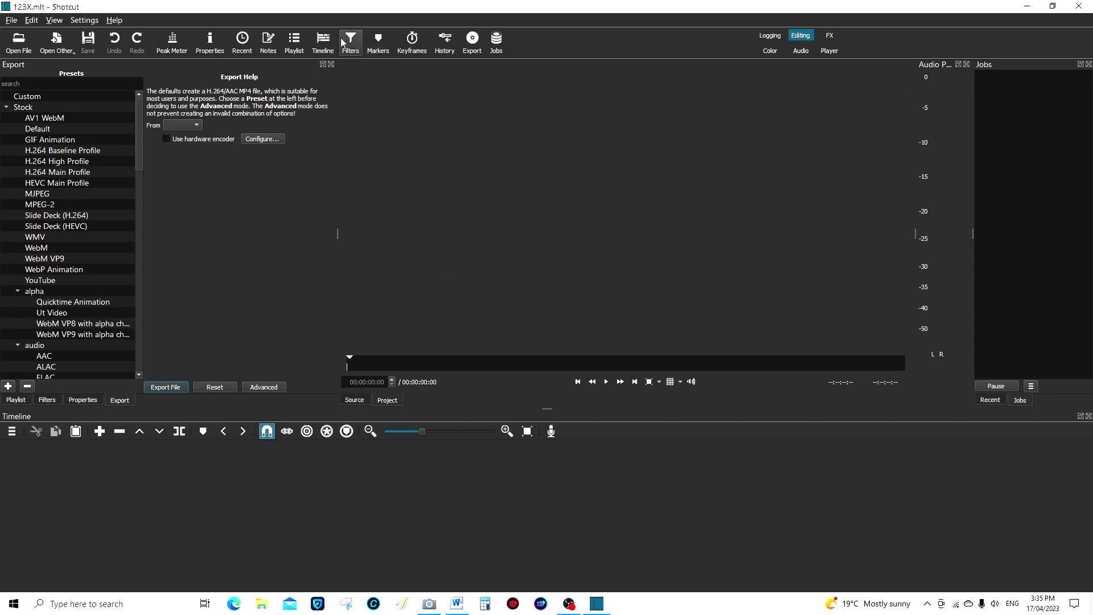
click(295, 45)
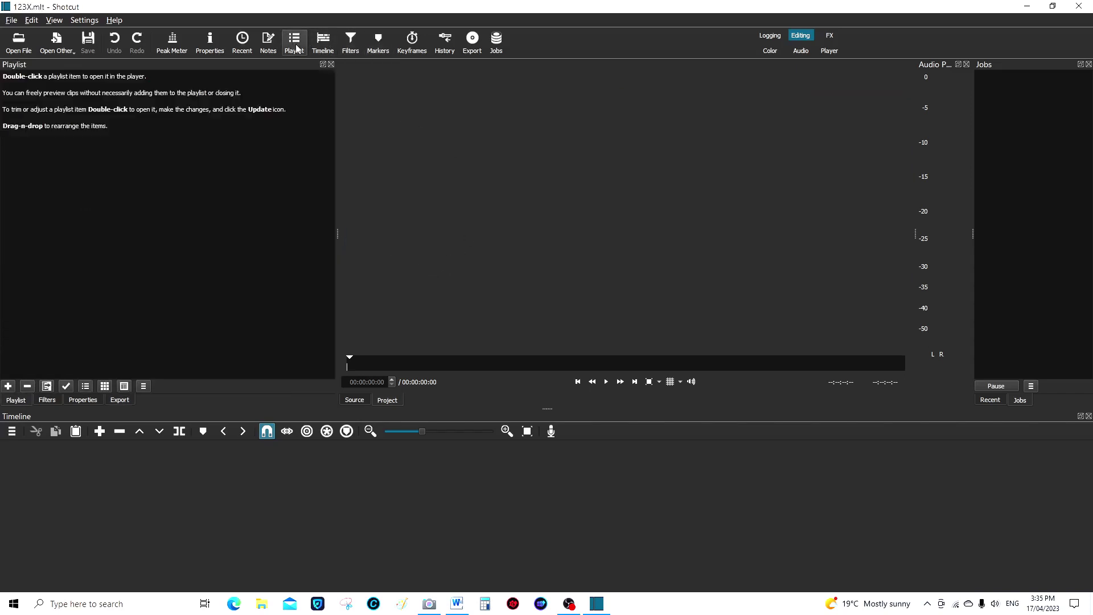
- Drag the second Tool Z 0 desktop recording, a 00:00:09:16 MKV, into the 123X playlist
click(1052, 7)
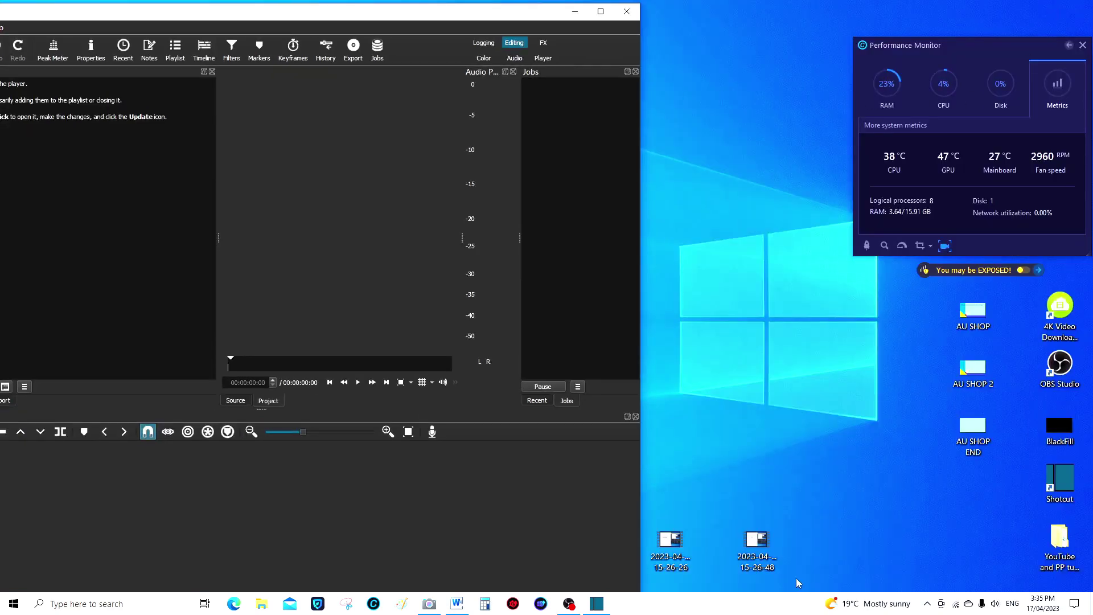
drag(760, 548, 59, 161)
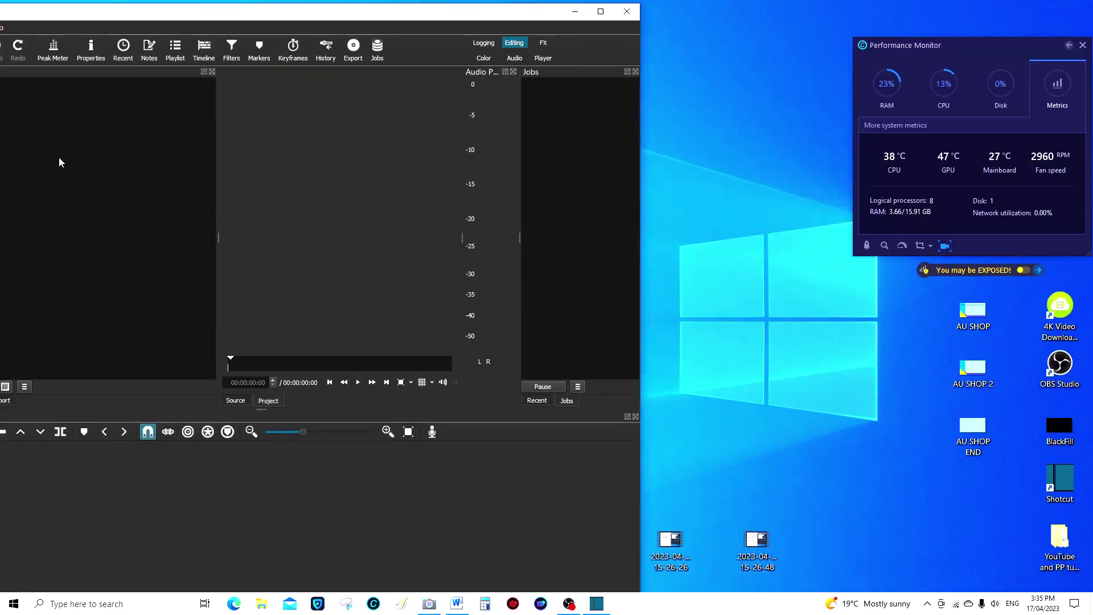
click(601, 12)
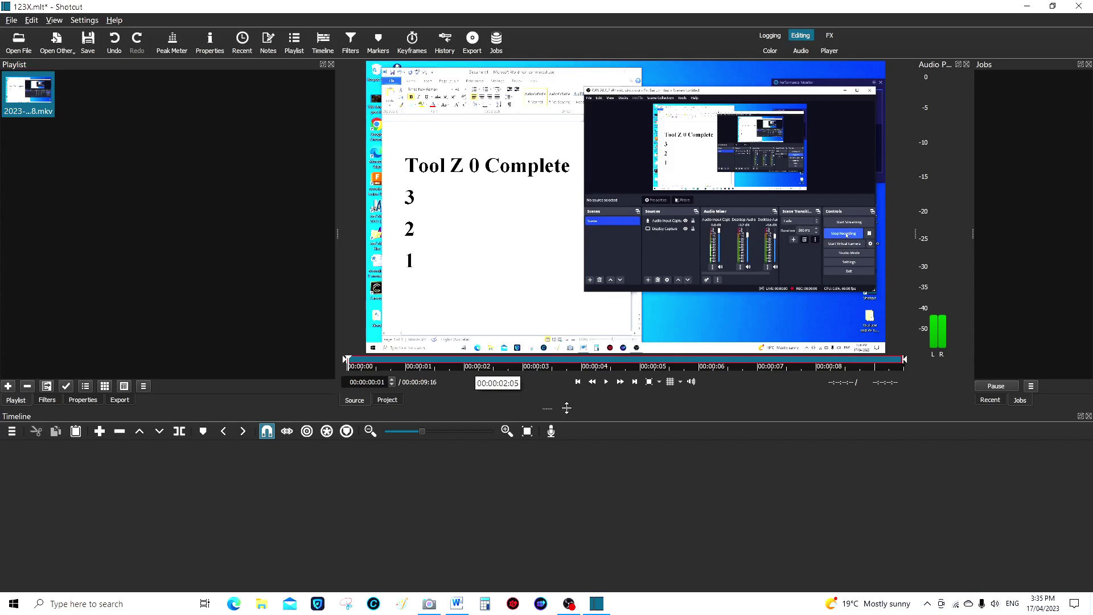
- Play the new recording and review the stretch around 00:00:04:09 to locate the start
click(607, 383)
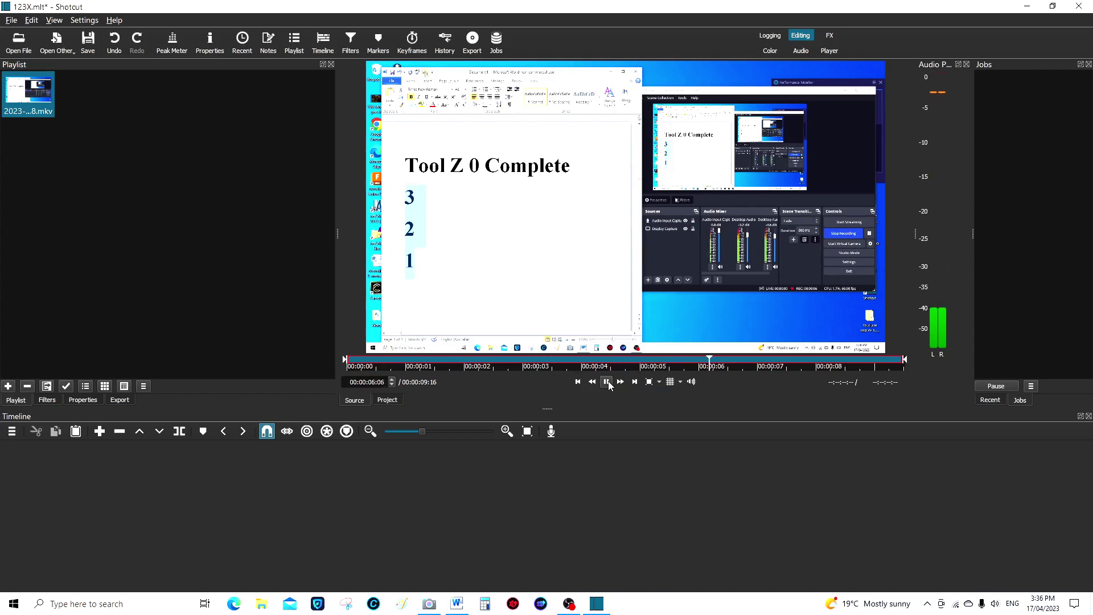
click(607, 381)
click(599, 367)
click(606, 381)
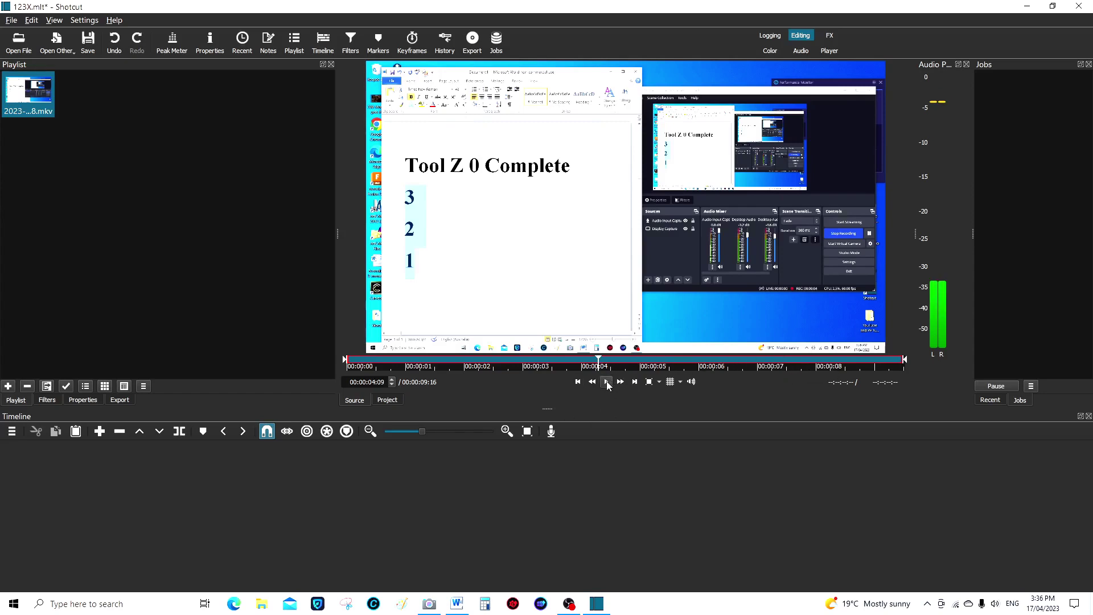
click(606, 381)
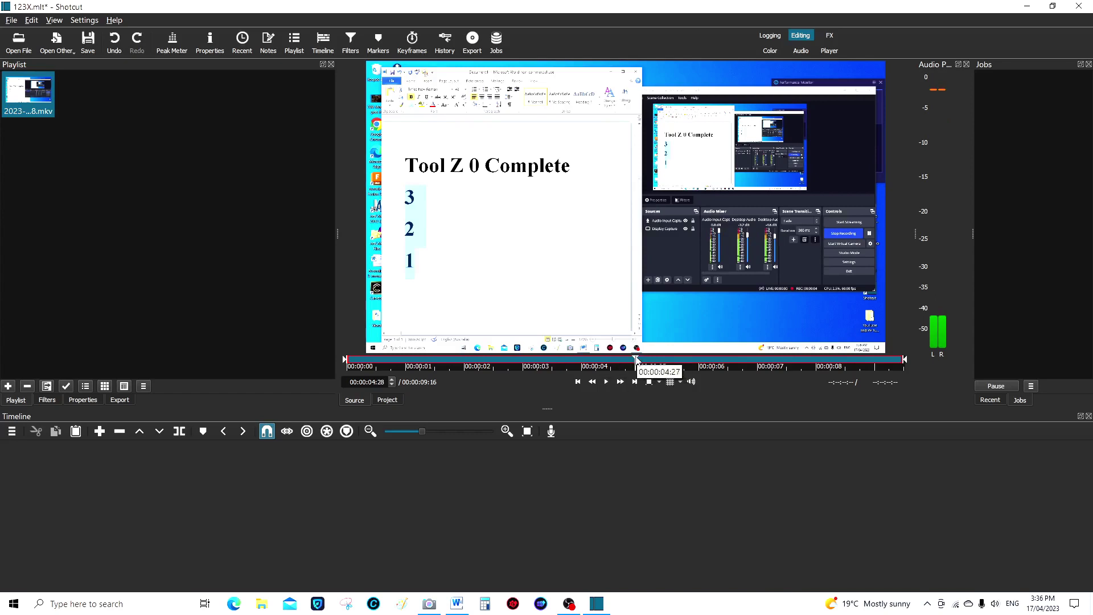
- Set the in point at 00:00:03:16 and place the 00:00:06:00 clip on the V1 track
drag(641, 362, 553, 365)
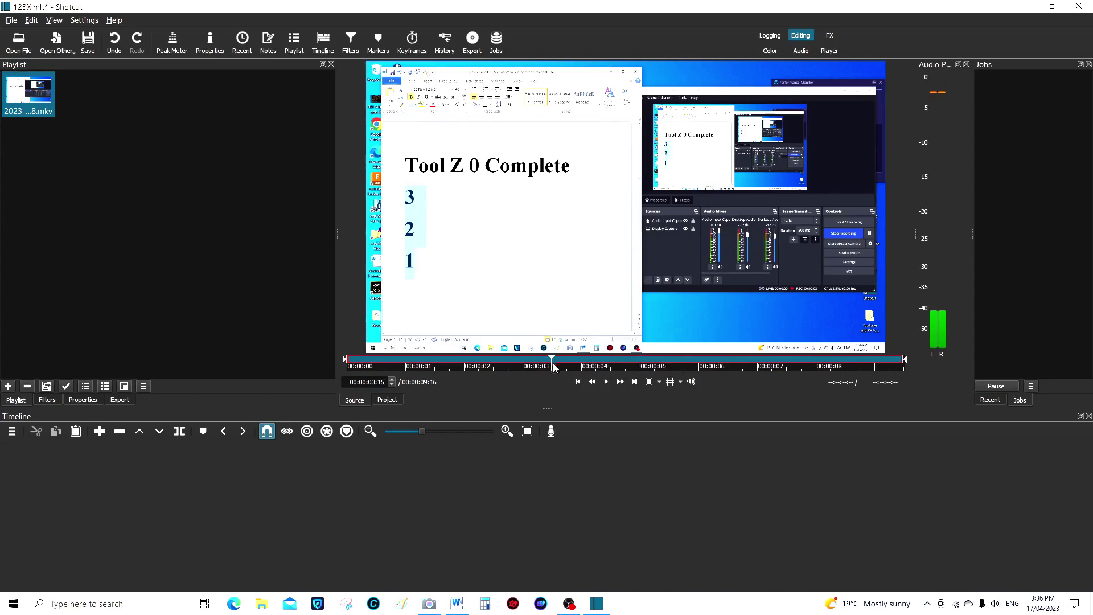
click(607, 382)
click(588, 361)
drag(589, 361, 553, 364)
key(i)
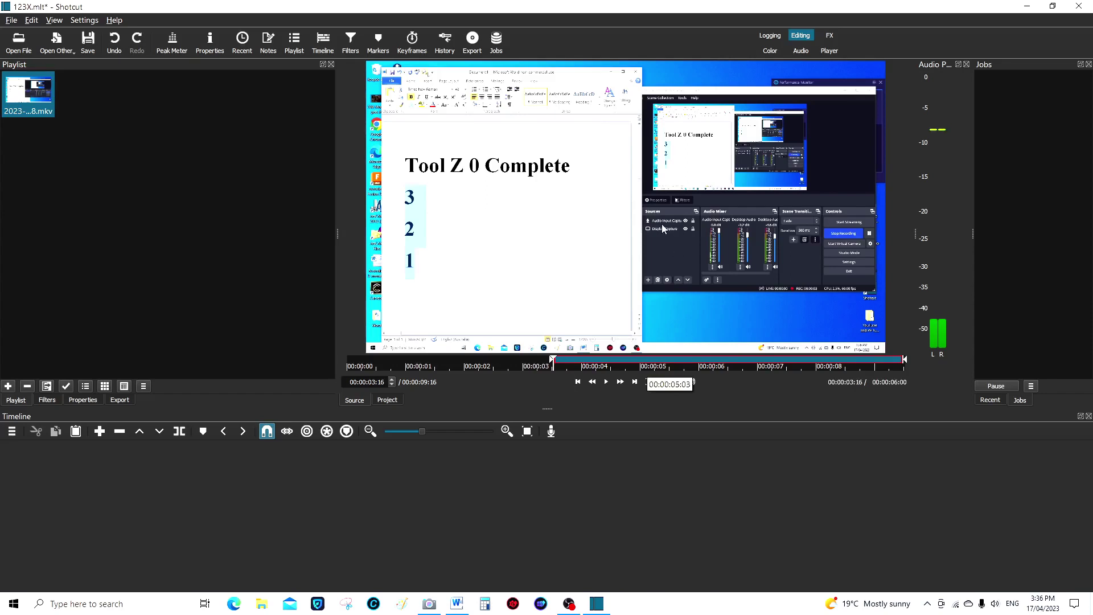
drag(649, 223, 49, 463)
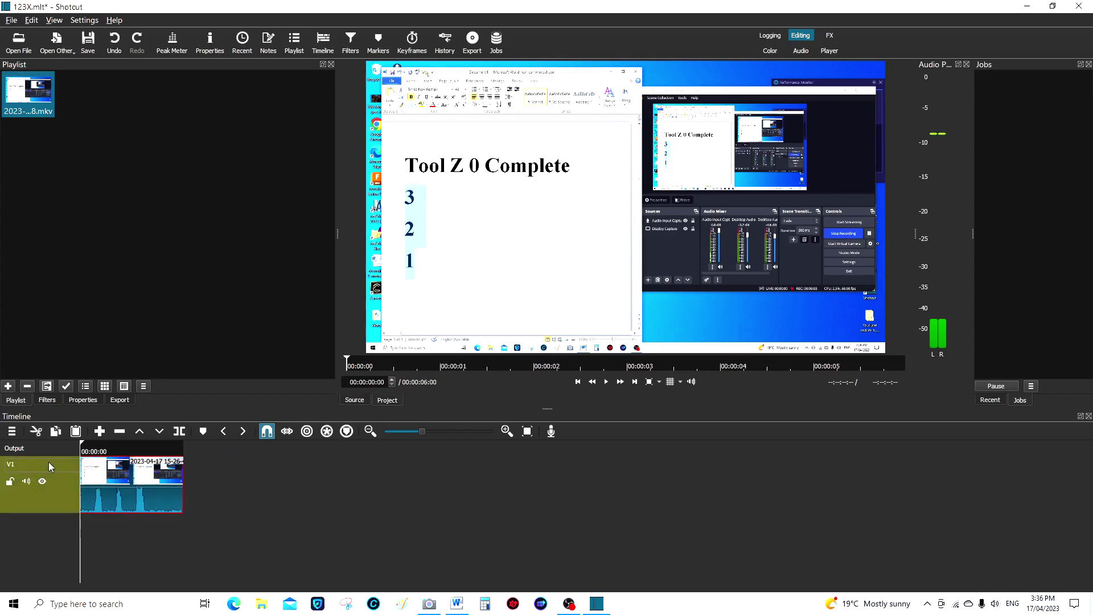
click(449, 433)
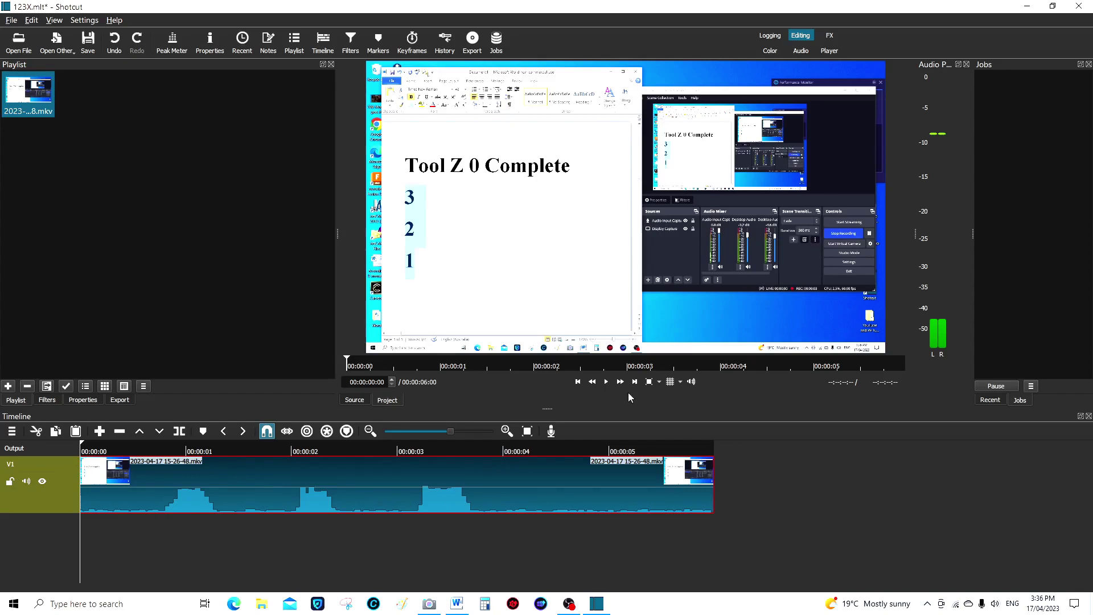
click(606, 382)
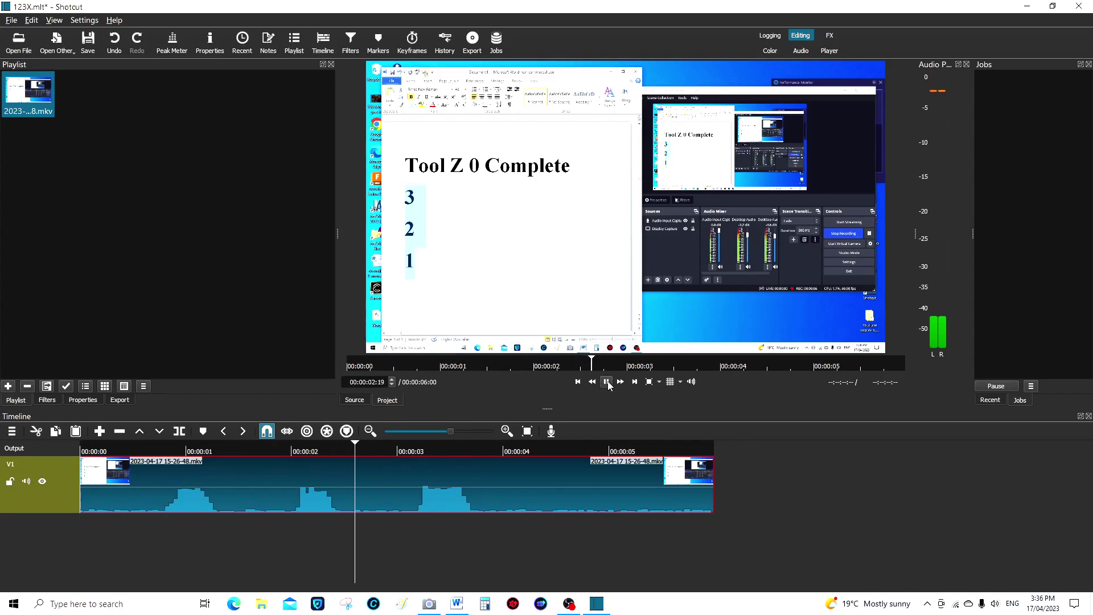
click(607, 383)
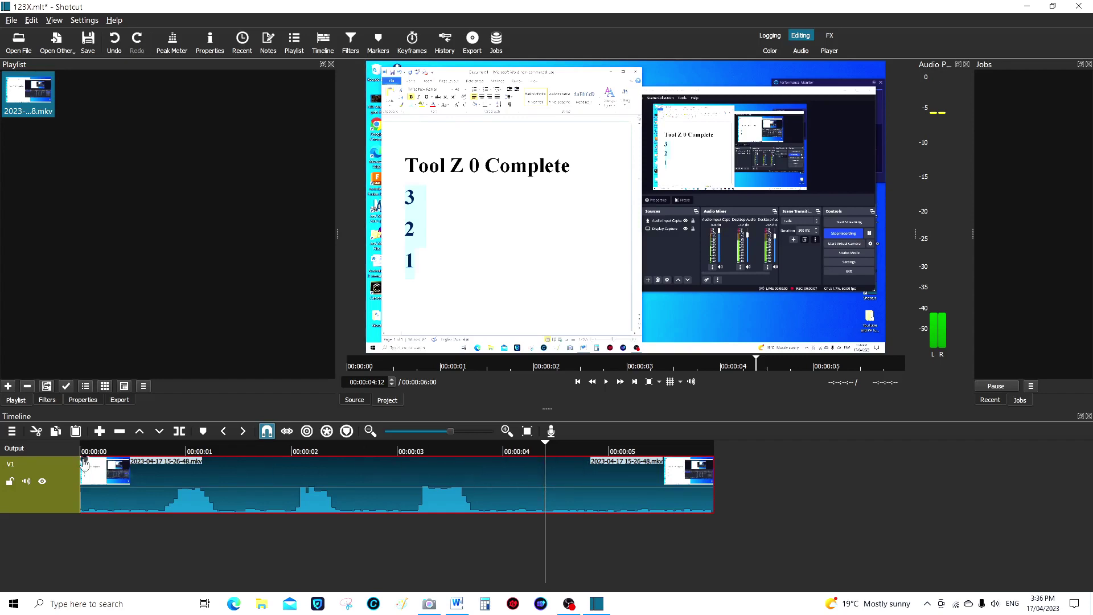
drag(546, 447, 131, 458)
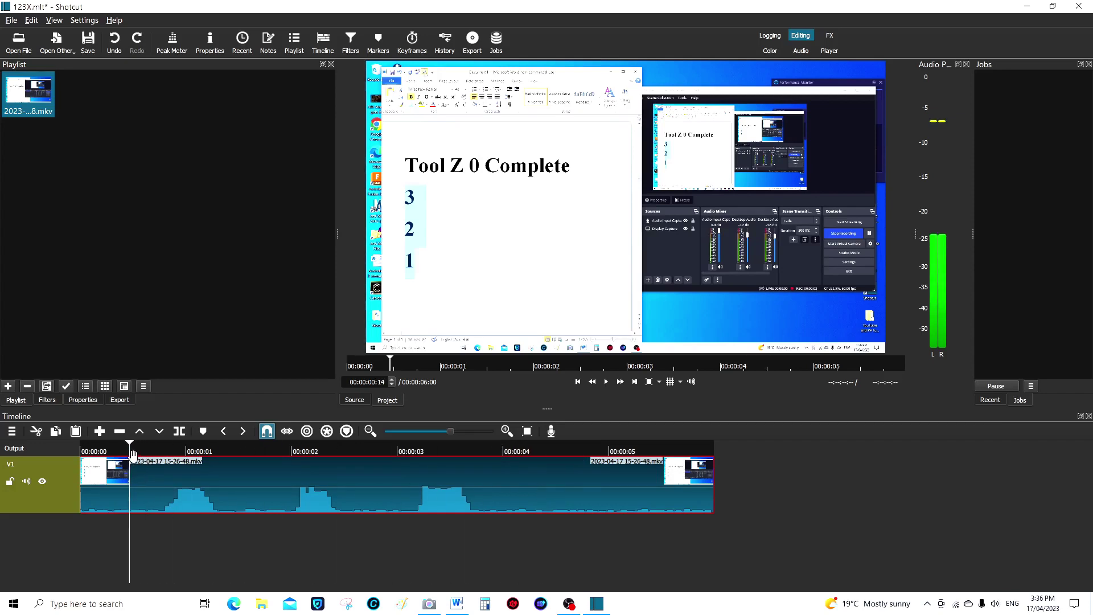